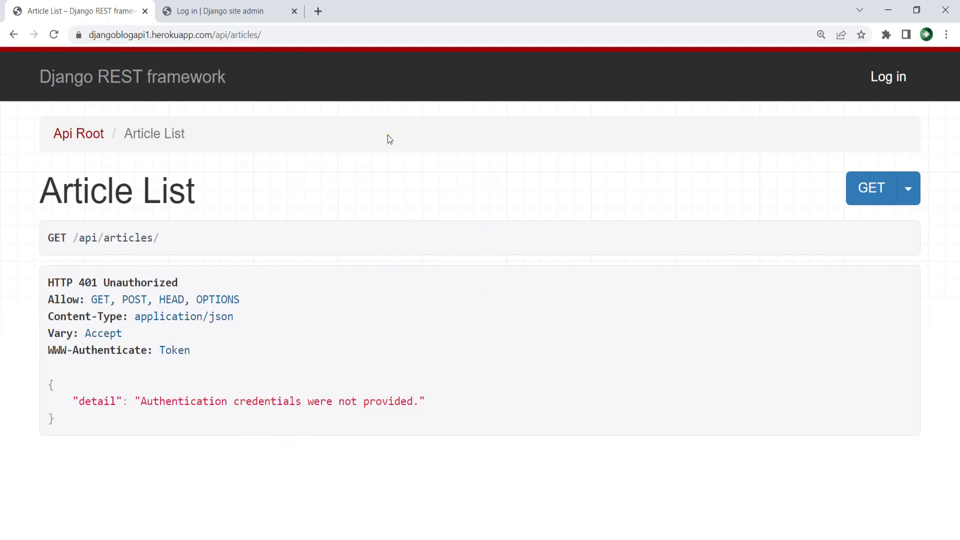
Check the HTTP 401 credentials error on /api/articles/, then go to the login page
left_click(167, 40)
left_click(274, 35)
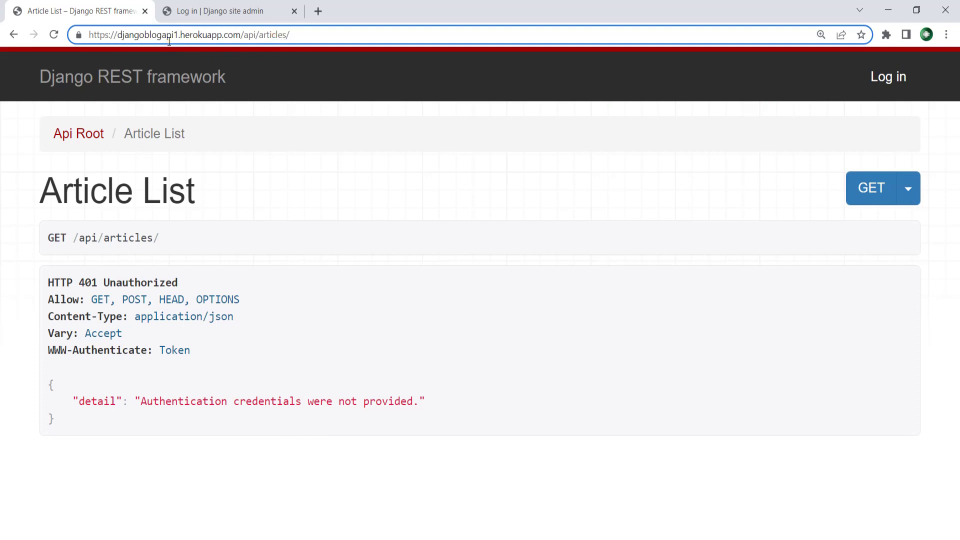
left_click(352, 151)
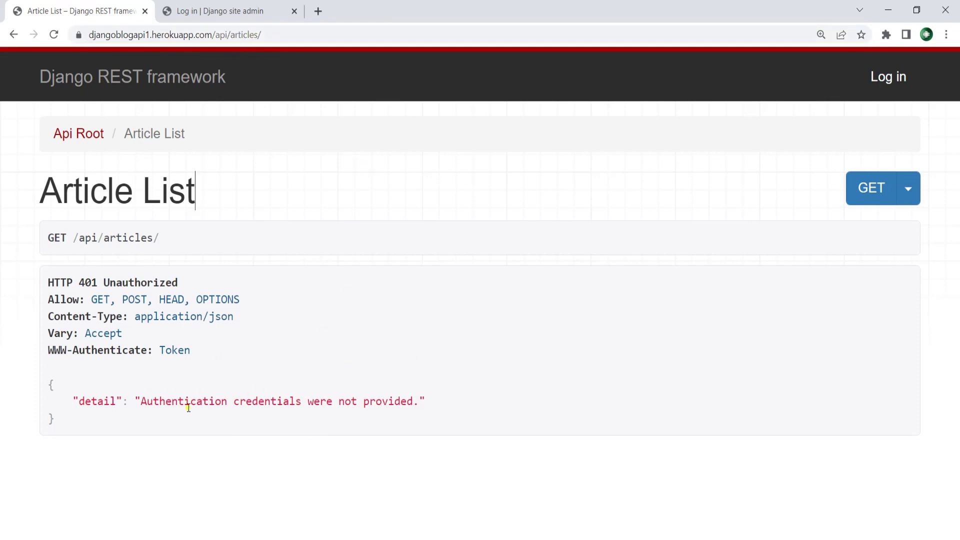
left_click_drag(143, 404, 400, 402)
left_click(422, 400)
left_click(887, 79)
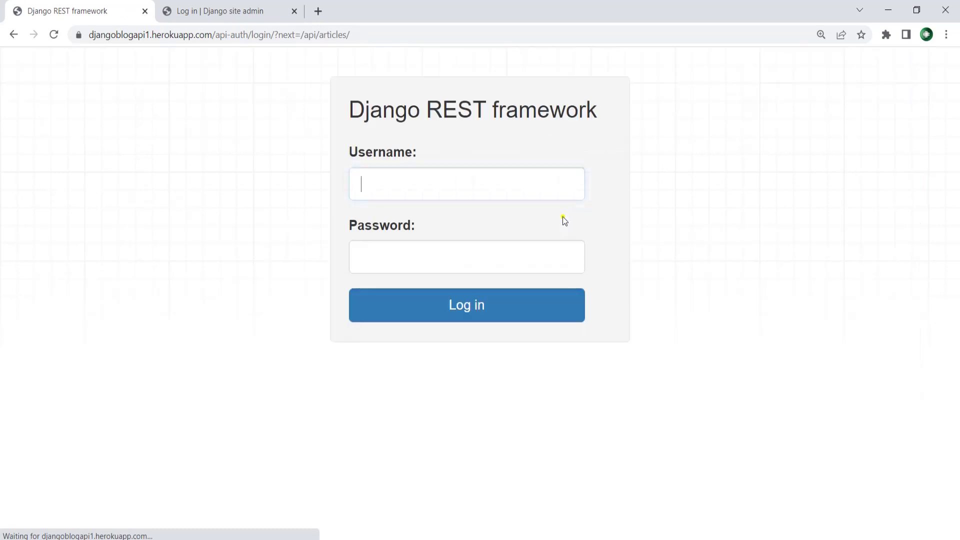
Log in with the saved username and the account password
left_click(458, 184)
left_click(458, 223)
left_click(407, 269)
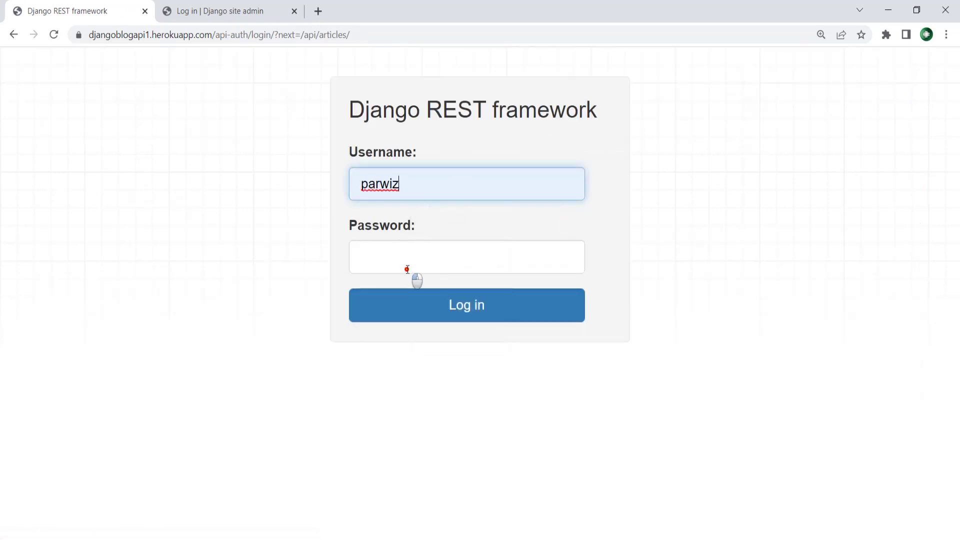
type("****")
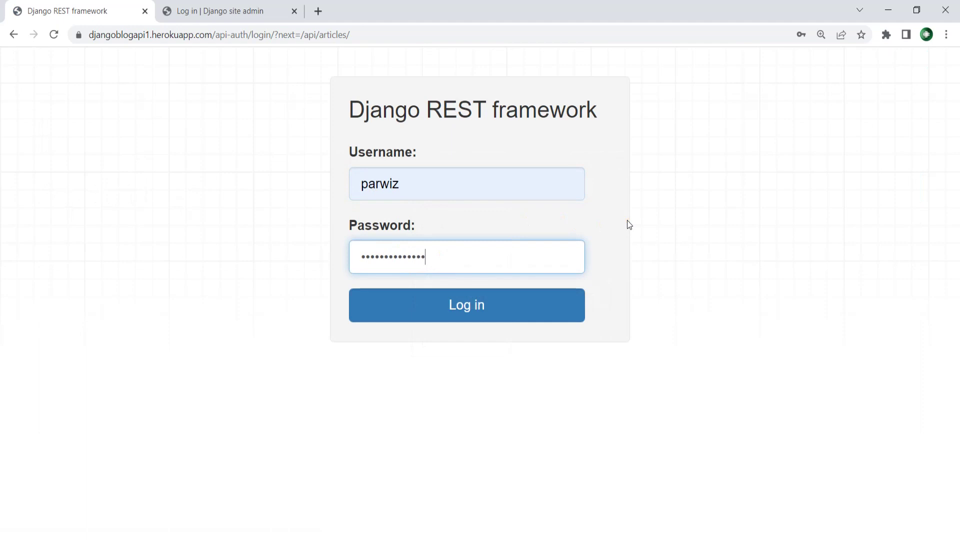
left_click(440, 312)
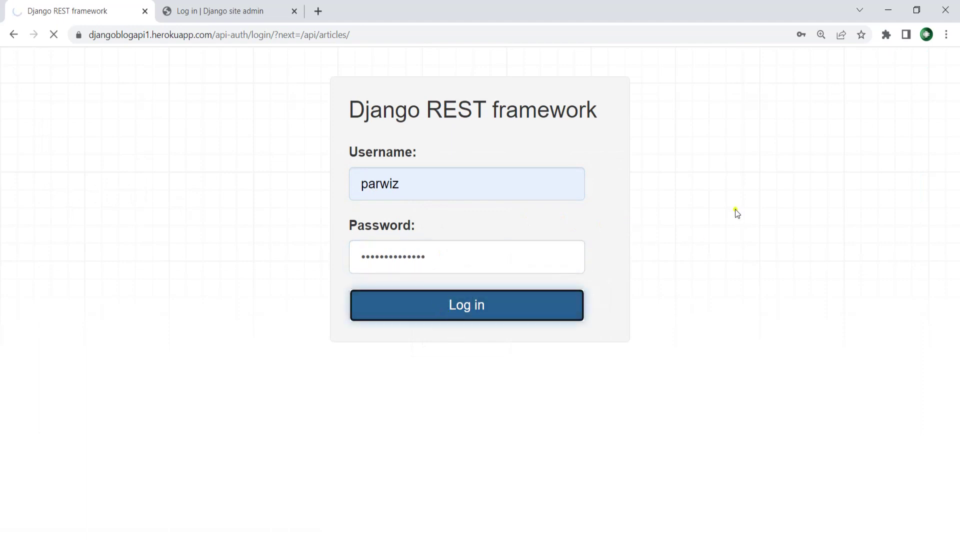
Decline Chrome's password save and scroll through the three returned articles
scroll(460, 272, "down", 3)
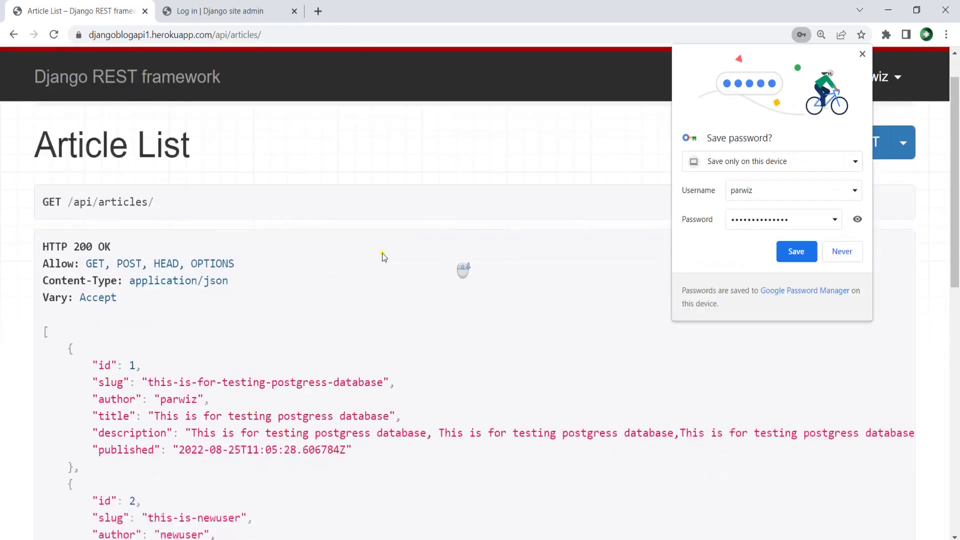
left_click(843, 251)
scroll(285, 300, "down", 4)
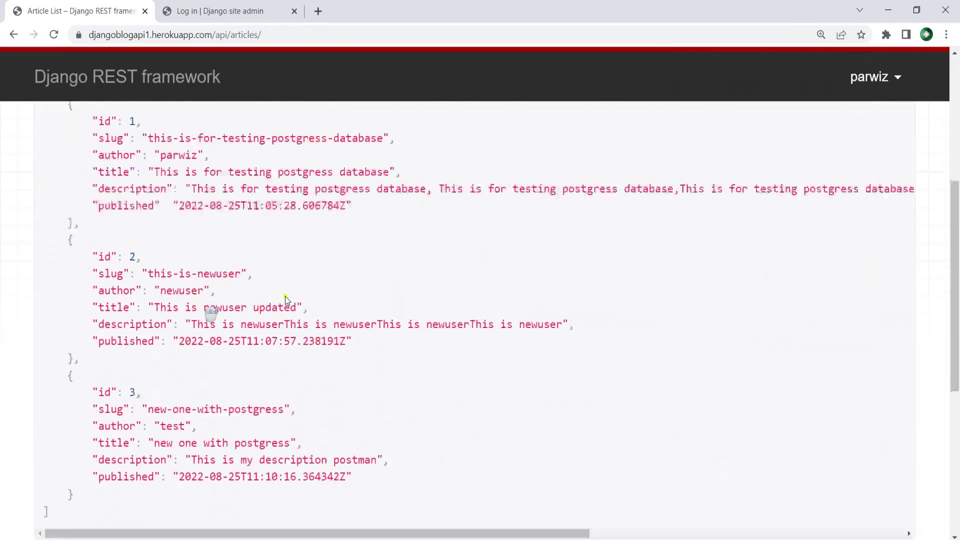
scroll(550, 289, "up", 6)
scroll(538, 264, "down", 8)
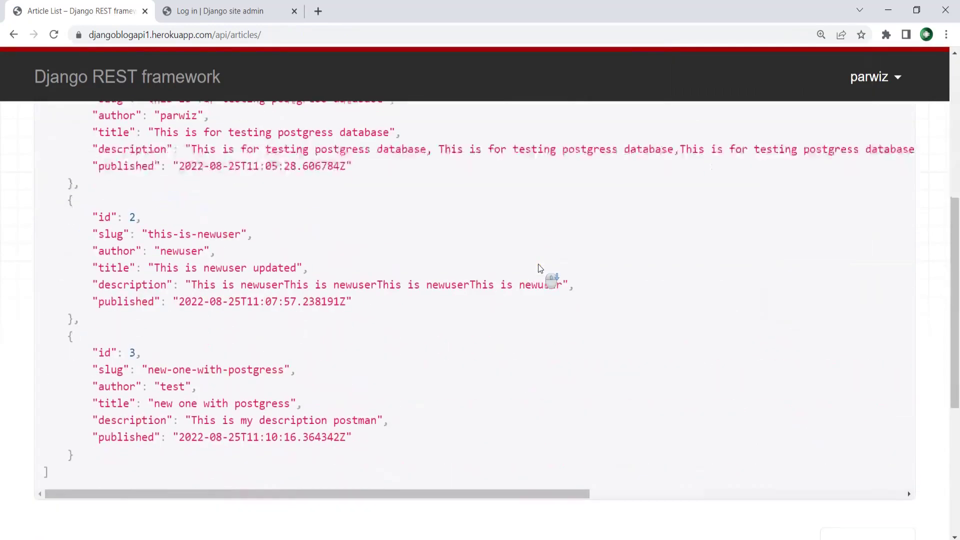
scroll(538, 264, "down", 6)
Post a new article titled 'This is for testing', reusing the title as its description
left_click(285, 308)
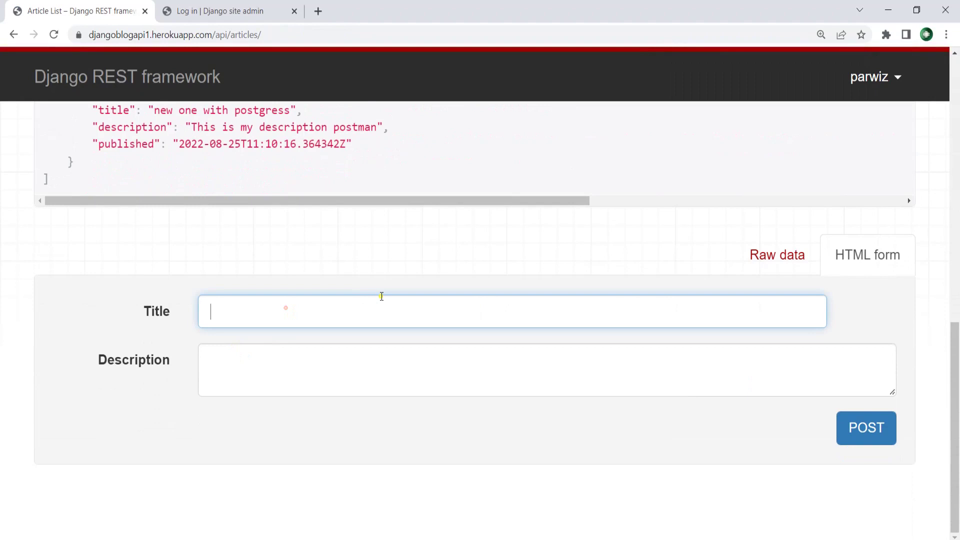
type("This is for testing")
key("ctrl+a")
key("ctrl+c")
left_click(356, 382)
key("ctrl+v")
key("ctrl+v")
key("ctrl+v")
key("ctrl+v")
left_click(865, 428)
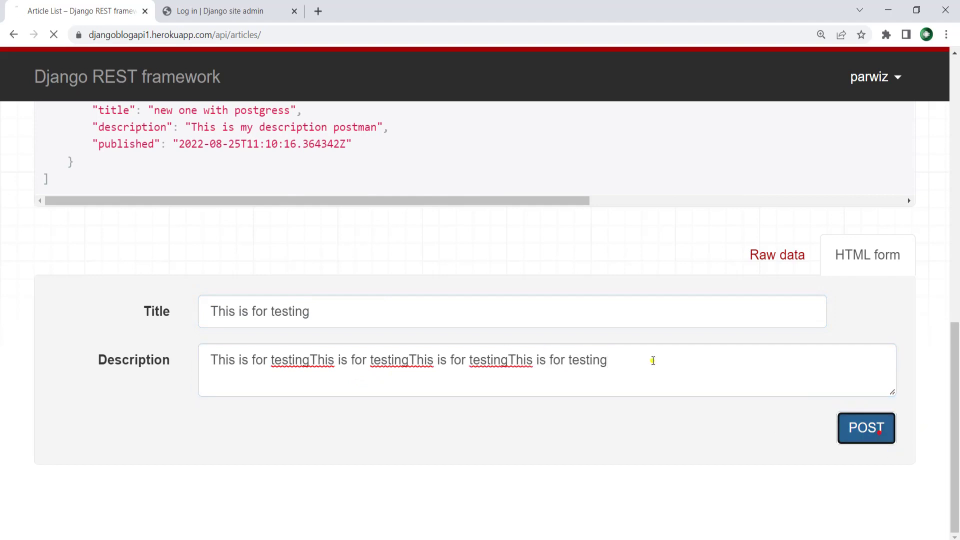
Review the created article 4's id, author, title and description, then return to Api Root
scroll(275, 345, "down", 7)
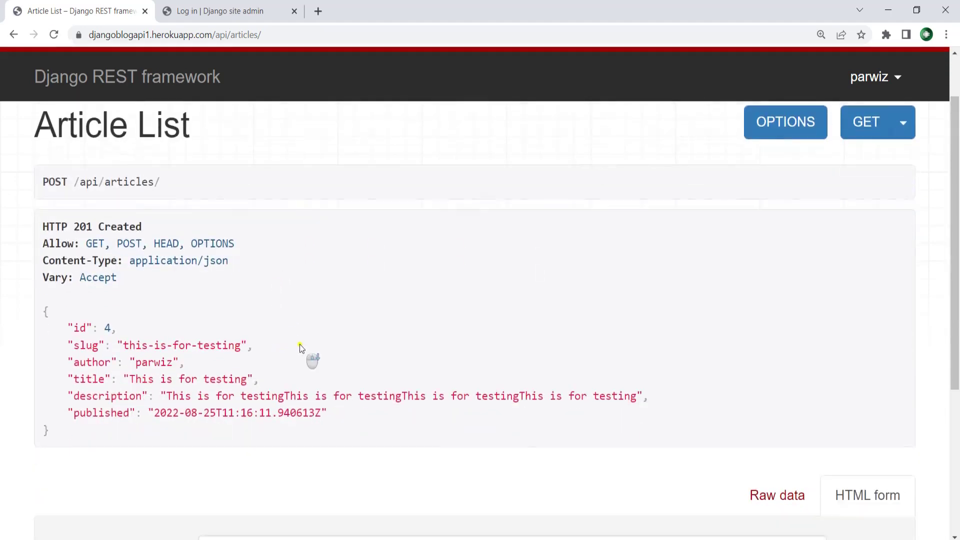
scroll(302, 349, "up", 5)
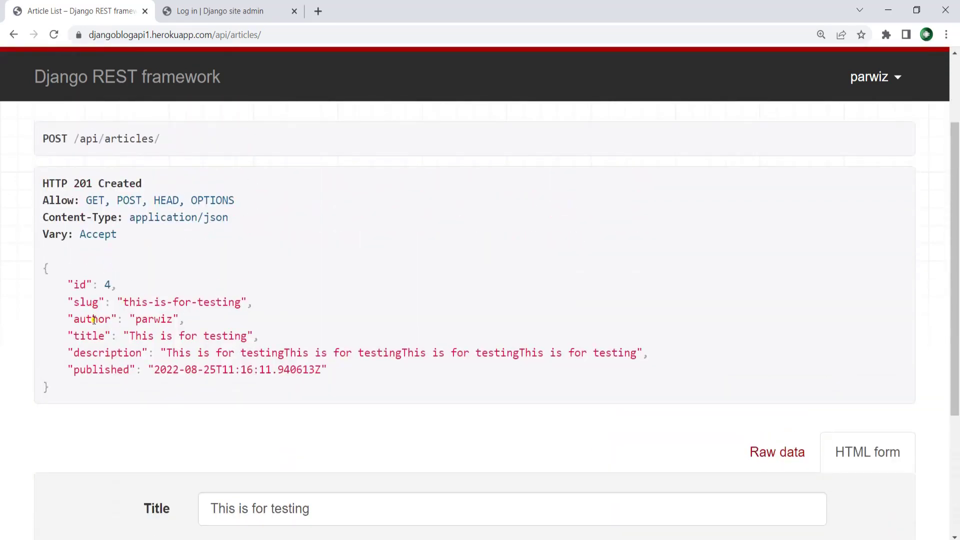
left_click_drag(82, 320, 185, 323)
left_click_drag(74, 285, 253, 302)
left_click(255, 302)
left_click_drag(70, 320, 228, 318)
left_click_drag(79, 337, 197, 335)
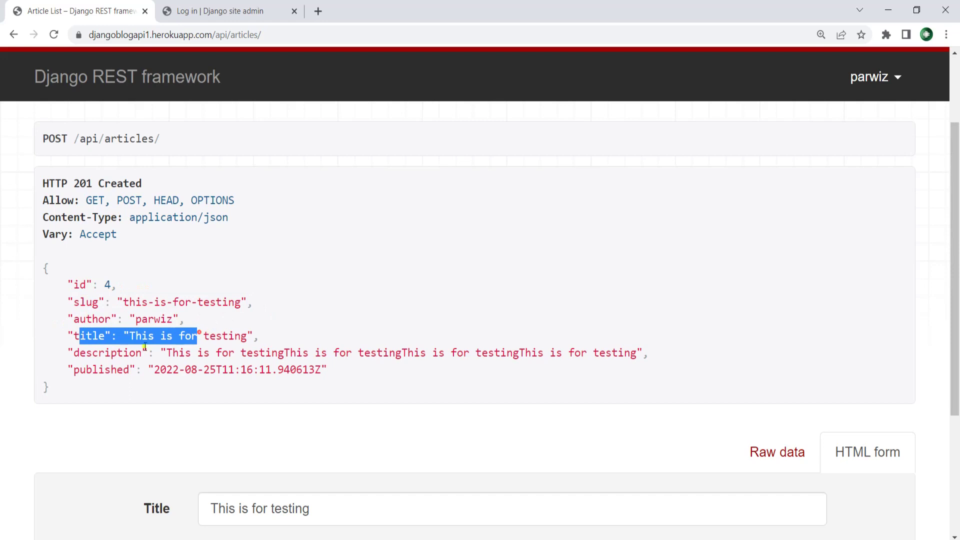
left_click_drag(99, 354, 231, 343)
left_click_drag(88, 376, 242, 354)
left_click(305, 359)
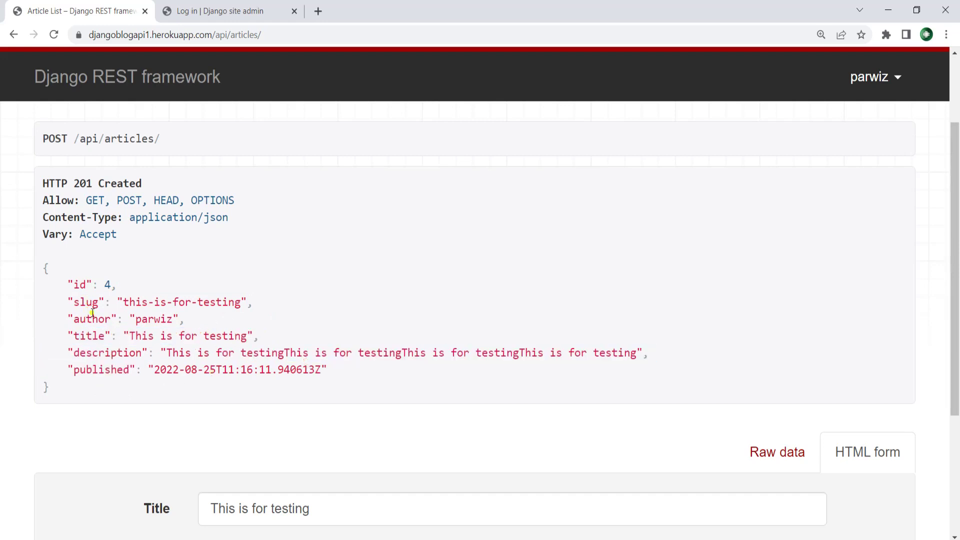
scroll(575, 271, "up", 3)
left_click(74, 134)
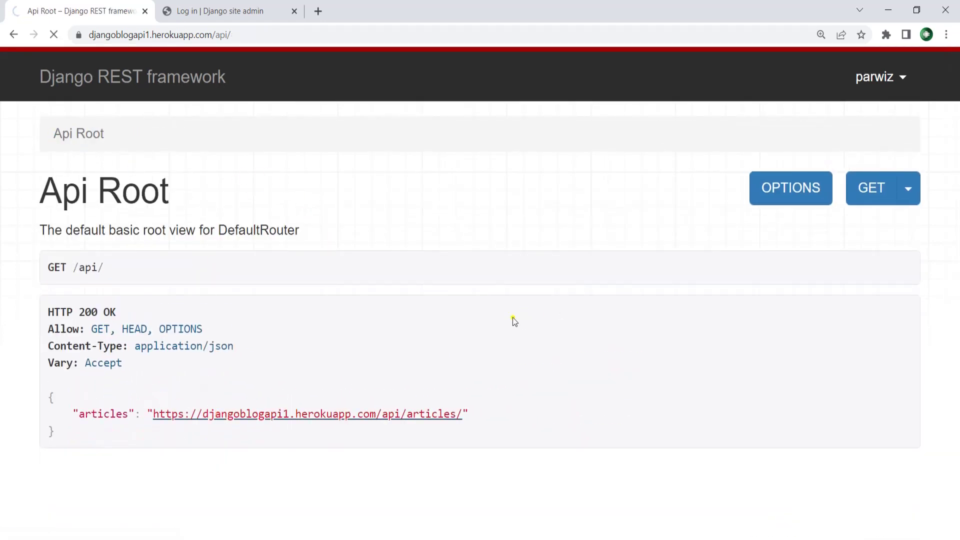
Review the four listed articles and copy article 4's slug 'this-is-for-testing'
scroll(488, 322, "down", 9)
left_click_drag(156, 307, 300, 311)
left_click(305, 313)
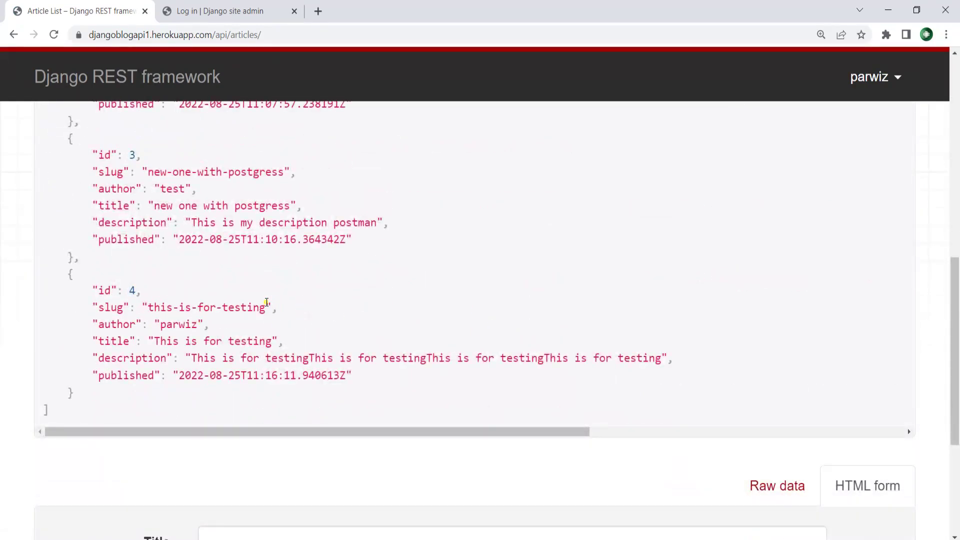
left_click(891, 77)
left_click(665, 187)
left_click_drag(104, 188, 192, 189)
left_click(200, 191)
left_click(168, 307)
left_click_drag(267, 308, 148, 310)
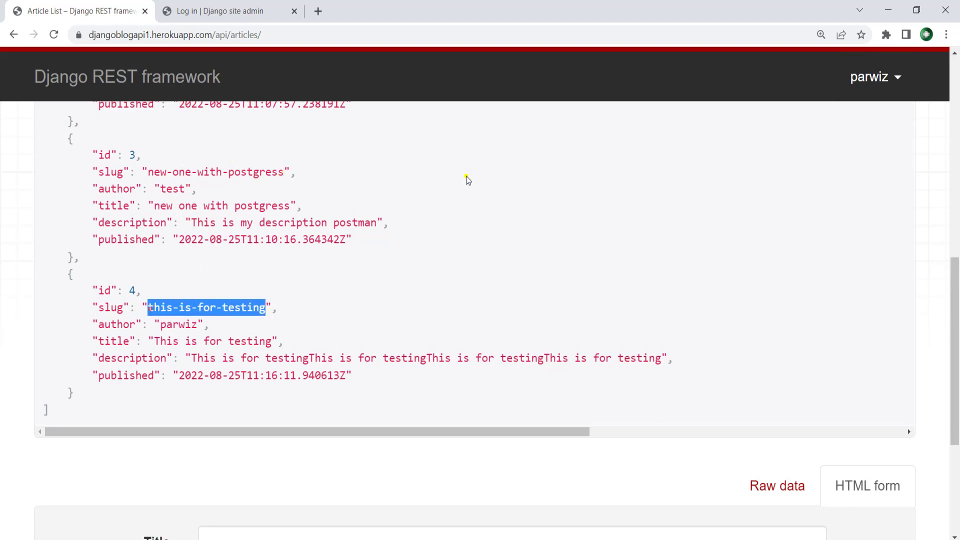
scroll(651, 220, "up", 8)
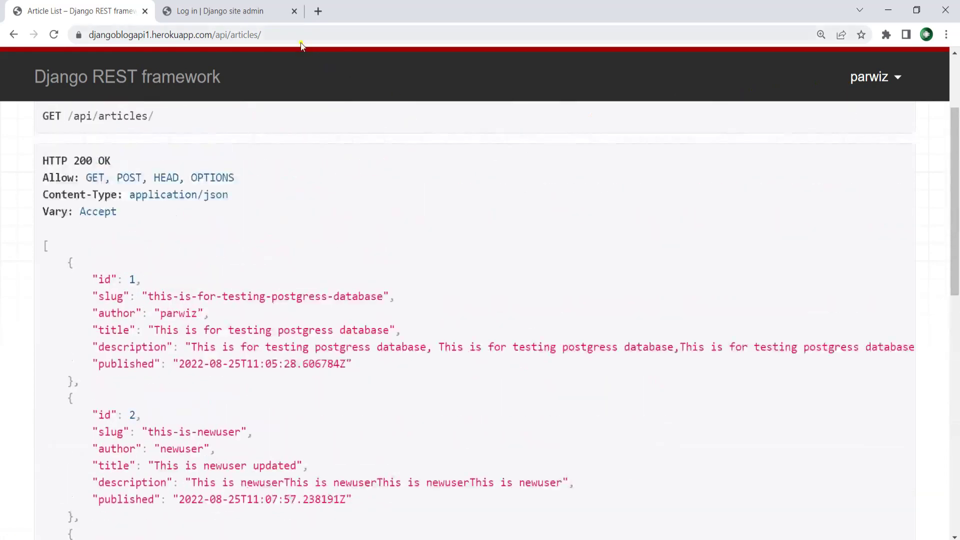
Load article 4's detail page at /api/articles/this-is-for-testing/
left_click(330, 34)
left_click(330, 34)
key("ctrl+v")
type("/")
key("Return")
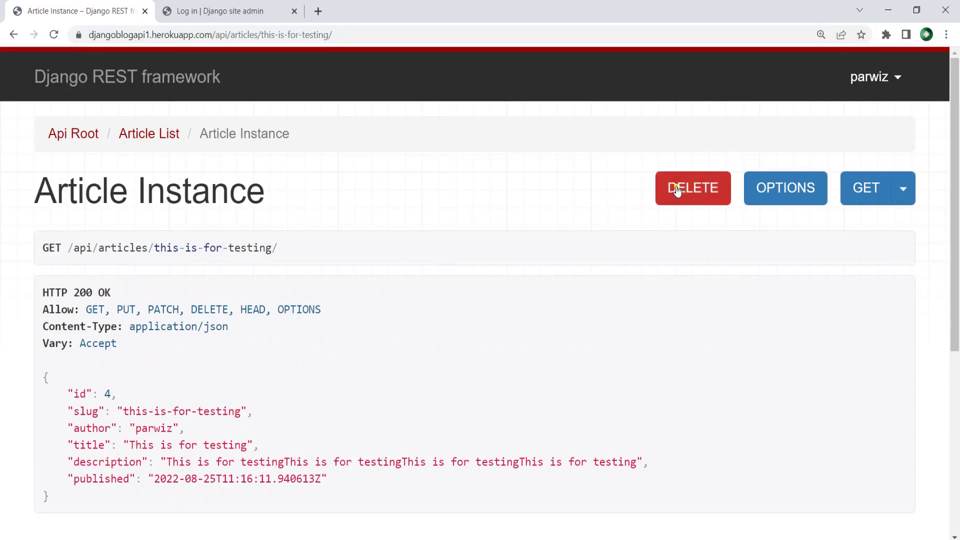
scroll(422, 205, "down", 3)
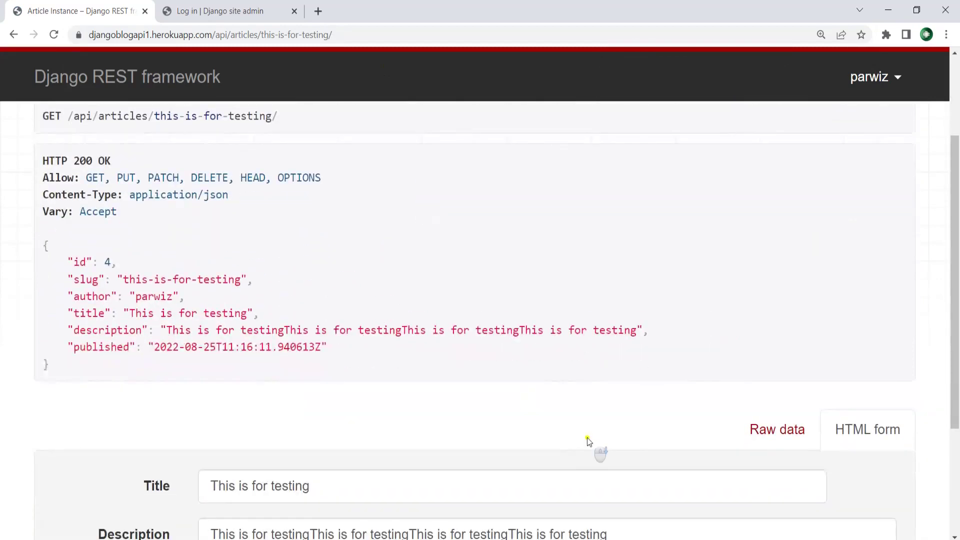
scroll(587, 437, "down", 3)
PUT the title 'This is for testing updated' and return to the Article List
left_click(332, 358)
type("updated")
left_click(874, 481)
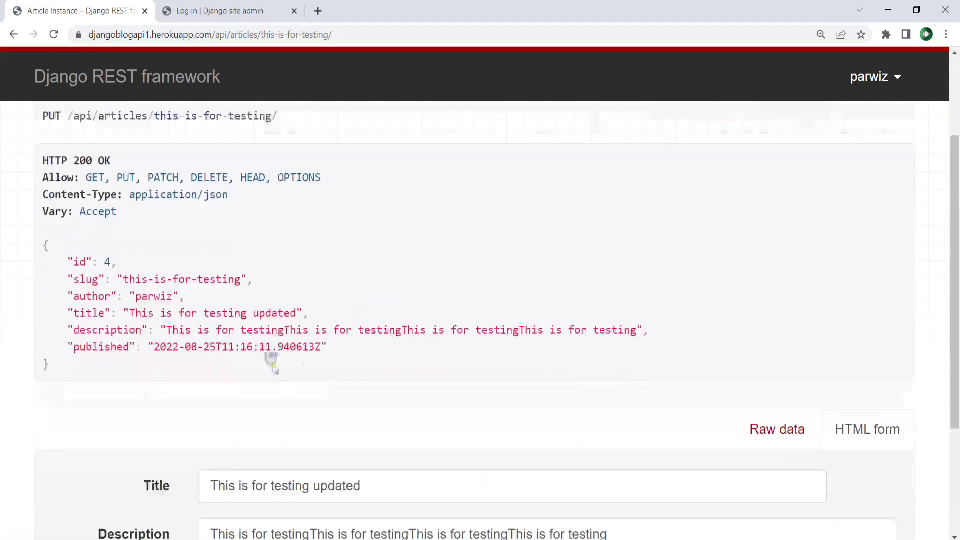
left_click_drag(259, 313, 390, 307)
scroll(390, 306, "up", 3)
left_click(93, 144)
left_click(235, 417)
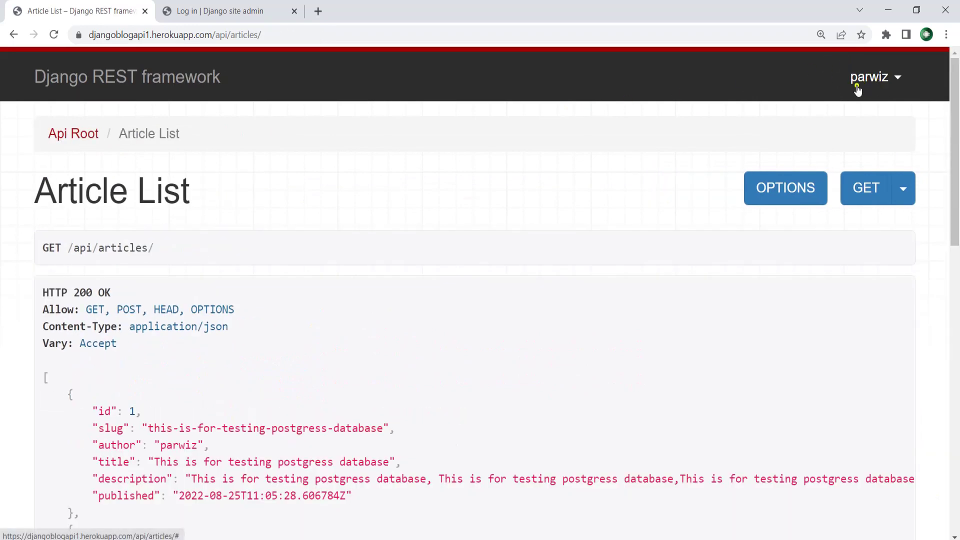
Open the this-is-newuser article's detail page by pasting its slug into the URL
scroll(517, 236, "down", 5)
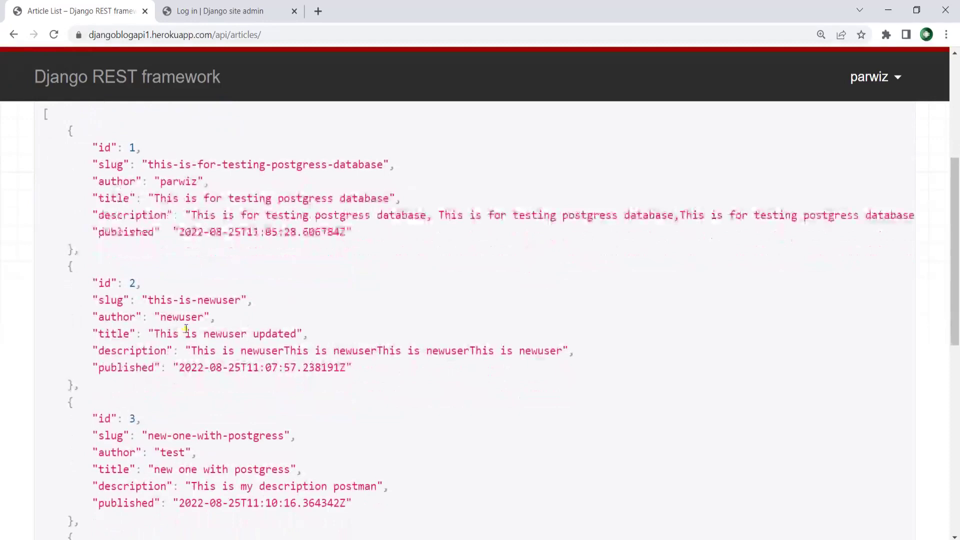
left_click_drag(98, 317, 217, 314)
left_click(222, 333)
left_click_drag(148, 300, 242, 300)
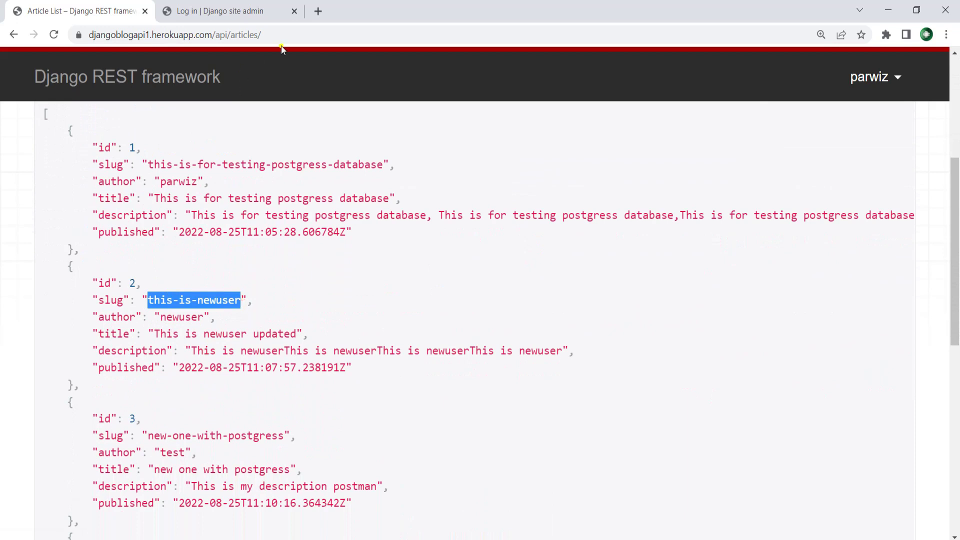
left_click(320, 35)
left_click(321, 35)
key("ctrl+v")
key("Return")
scroll(587, 187, "down", 1)
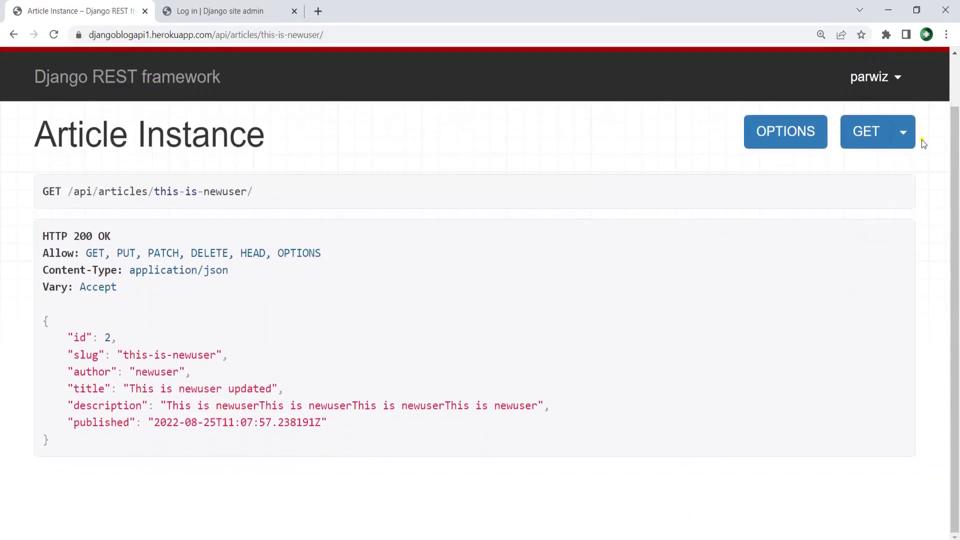
double_click(79, 337)
left_click(369, 381)
Fill the saved admin username on the Django admin login tab
left_click(224, 11)
left_click(422, 266)
left_click(416, 304)
Enter the admin password on the Django admin login form
left_click(369, 342)
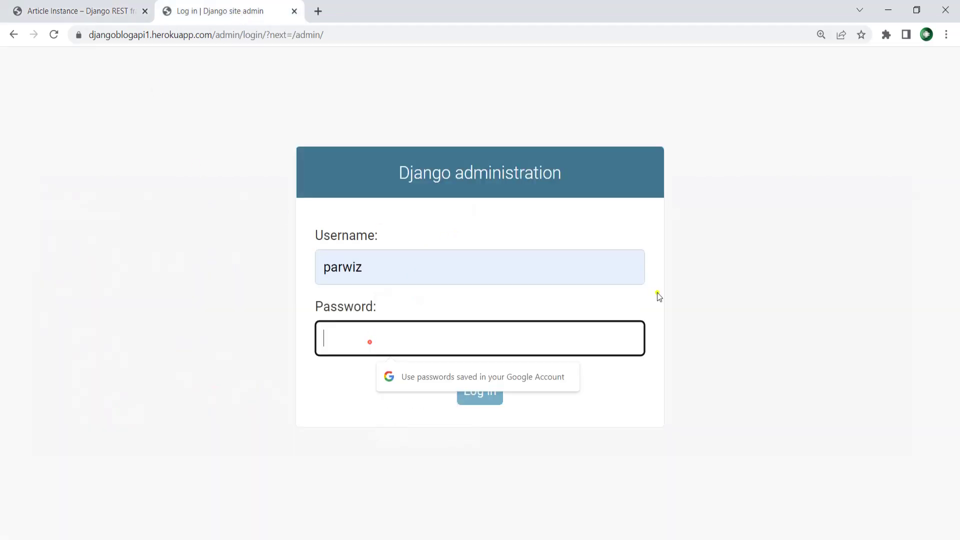
type("•")
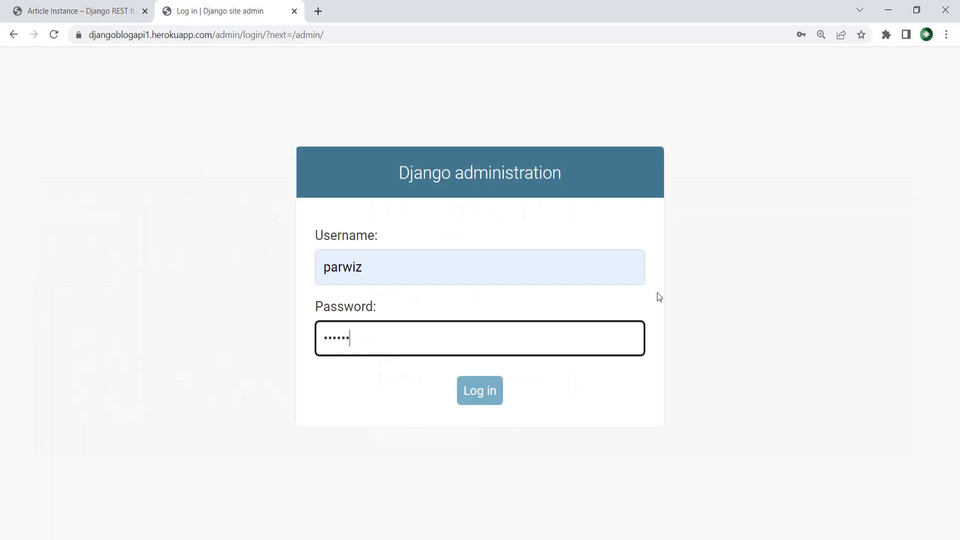
left_click(37, 11)
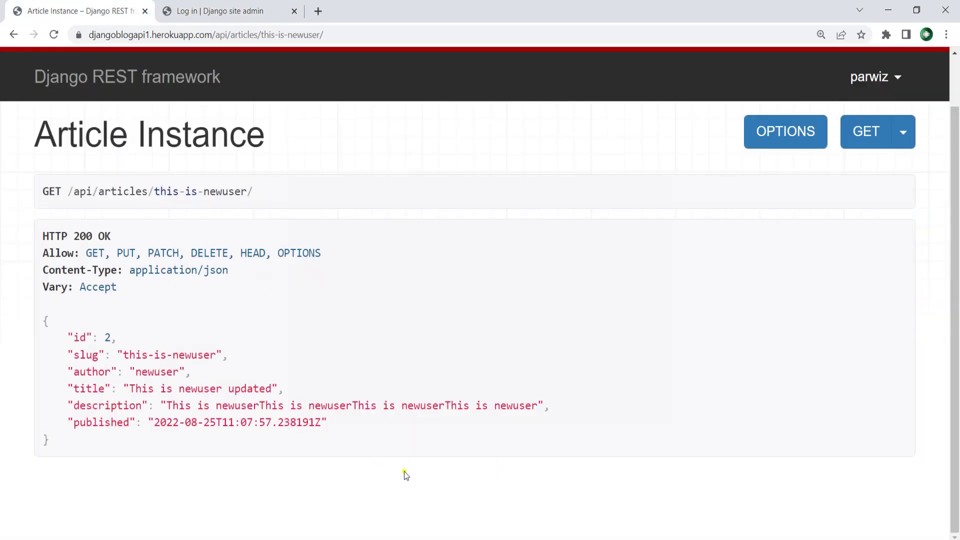
Change the article tab's address to /dj-rest-auth/registration/ and load it
left_click_drag(324, 35, 268, 37)
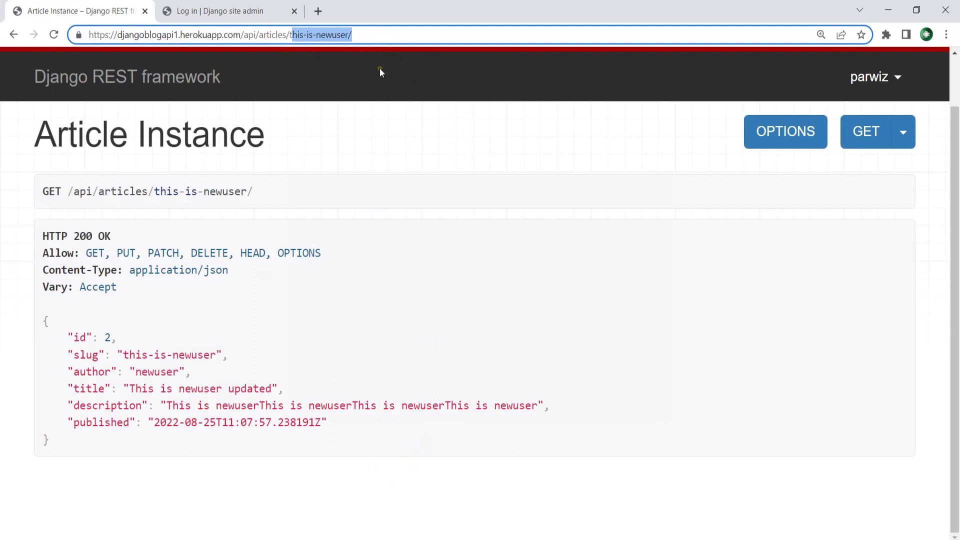
key("BackSpace")
key("BackSpace")
key("BackSpace")
key("BackSpace")
key("BackSpace")
key("BackSpace")
key("BackSpace")
key("BackSpace")
key("BackSpace")
key("BackSpace")
key("BackSpace")
key("BackSpace")
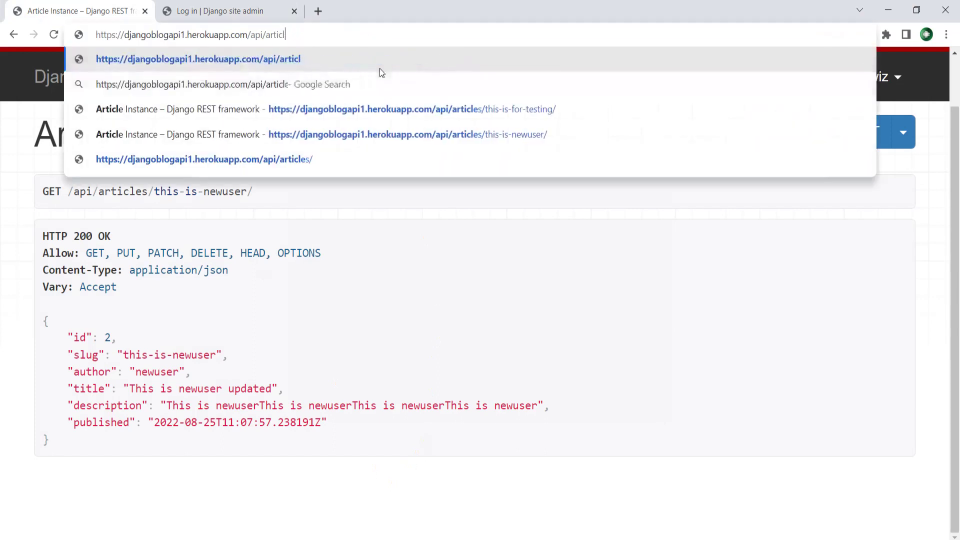
key("BackSpace")
key("BackSpace")
key("BackSpace")
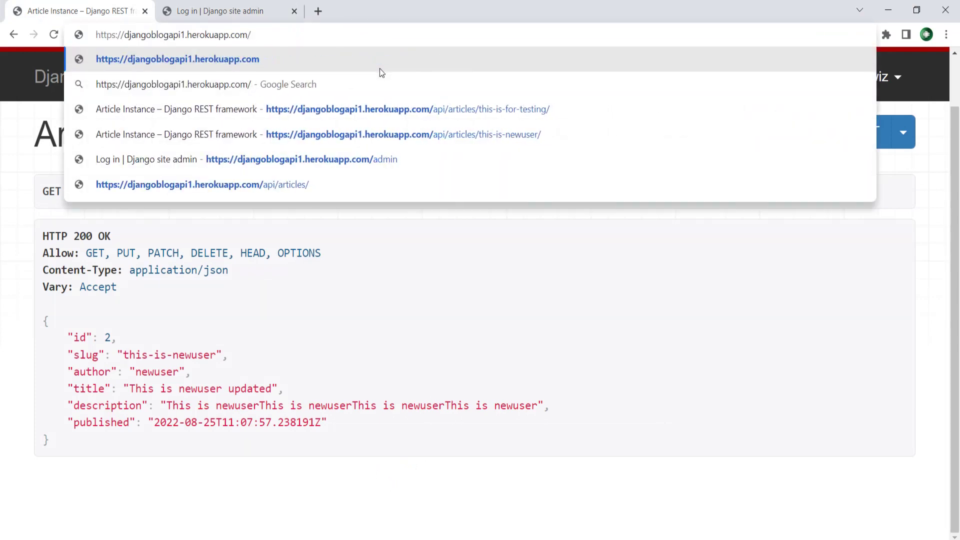
left_click(443, 151)
left_click(448, 27)
type("https://djangoblogapi1.herokuapp.com/dj-rest-auth/registration/")
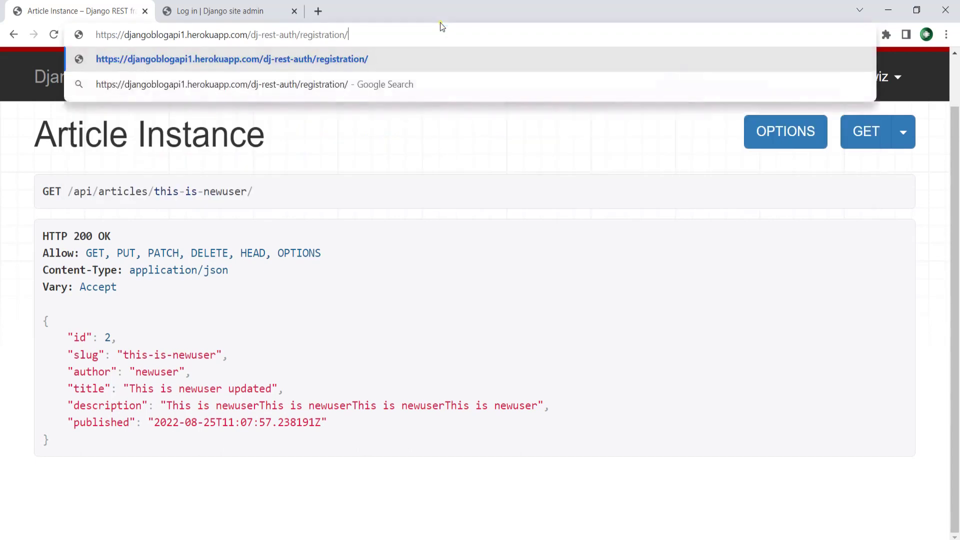
key("Return")
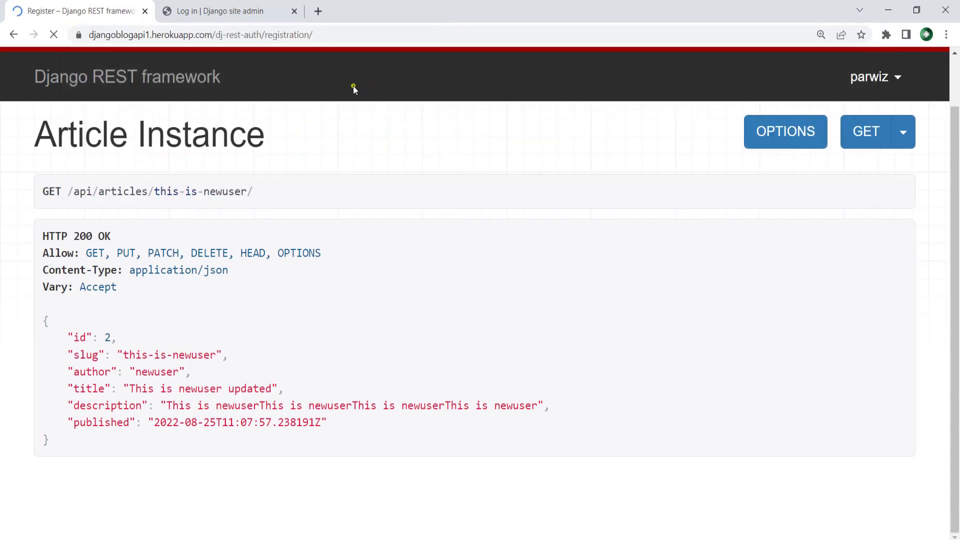
Fill the registration form with username test3 and a matching Gmail address
scroll(268, 332, "down", 1)
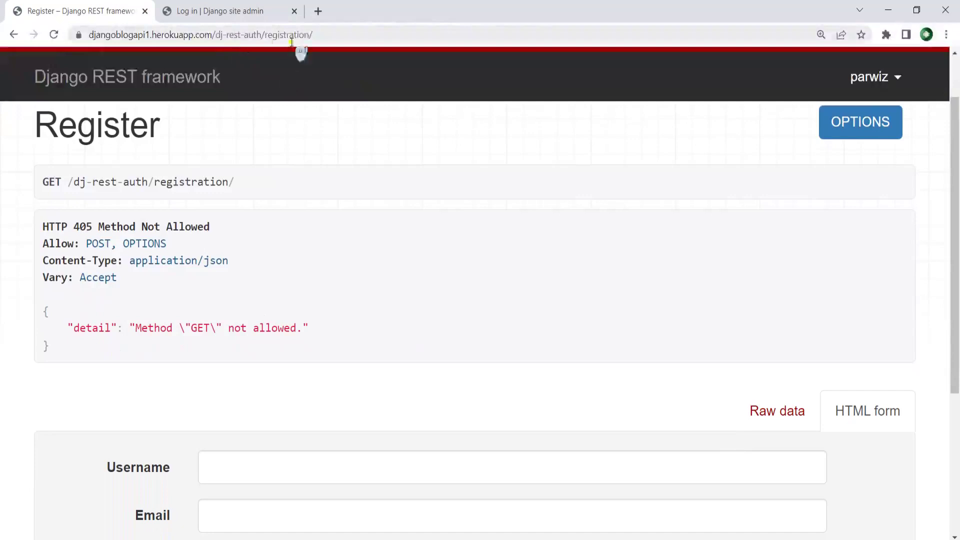
scroll(376, 352, "down", 4)
left_click(292, 278)
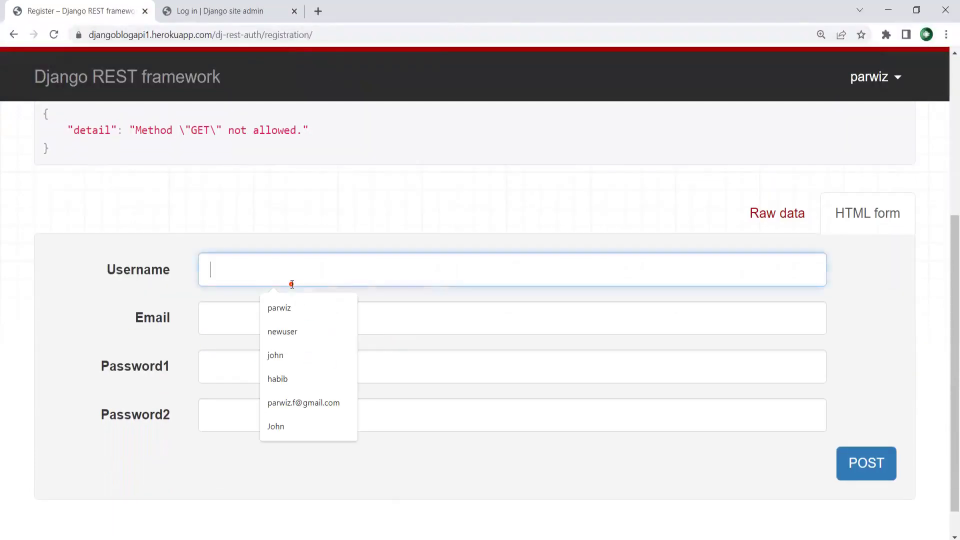
type("test3")
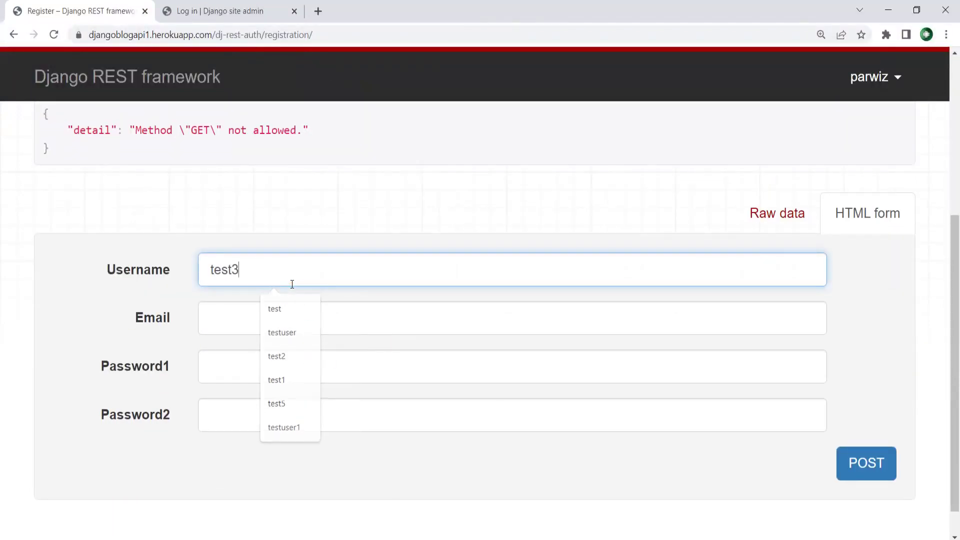
key("ctrl+a")
key("ctrl+c")
left_click(265, 325)
key("ctrl+v")
type("@gmail.com")
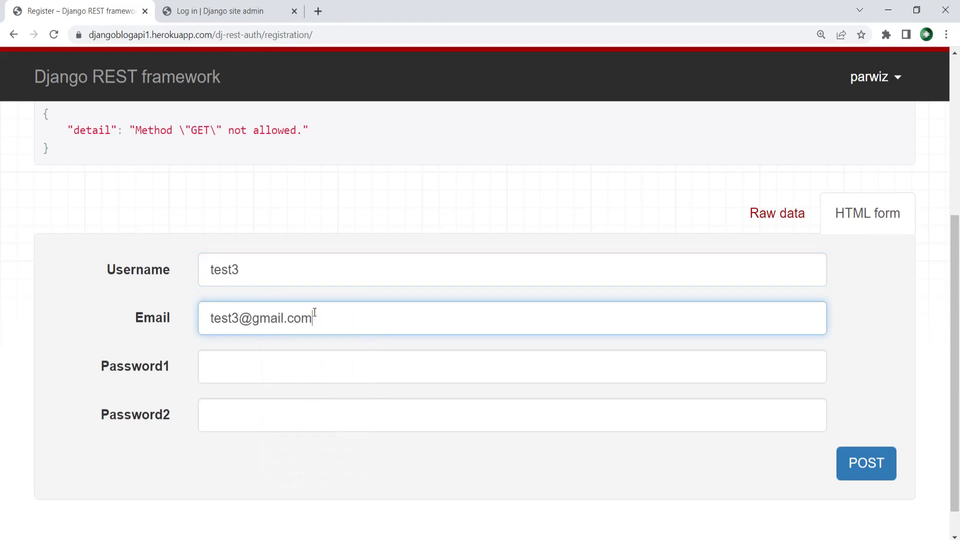
Enter matching passwords and POST, getting 201 Created with an auth key
left_click(289, 368)
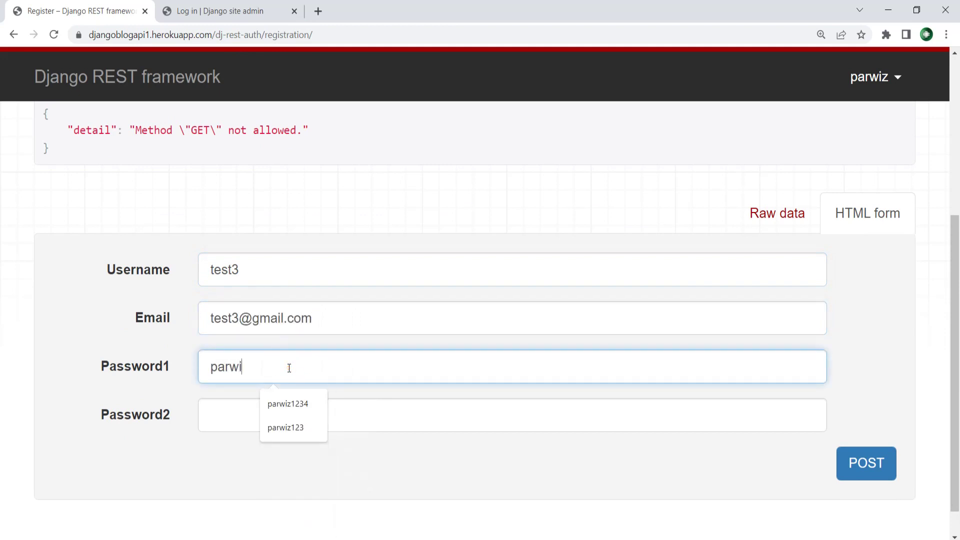
left_click(300, 403)
key("BackSpace")
key("ctrl+a")
key("ctrl+c")
left_click(406, 413)
key("ctrl+v")
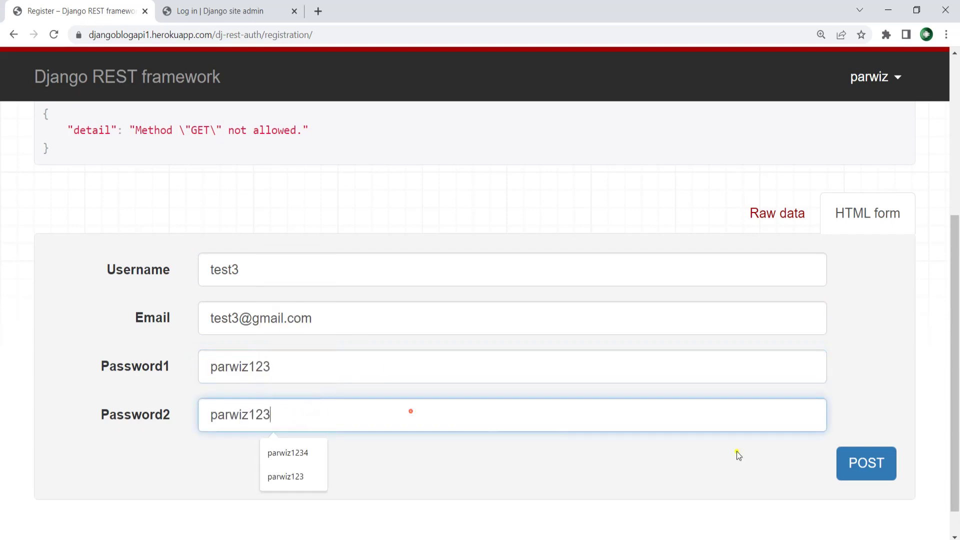
left_click(895, 463)
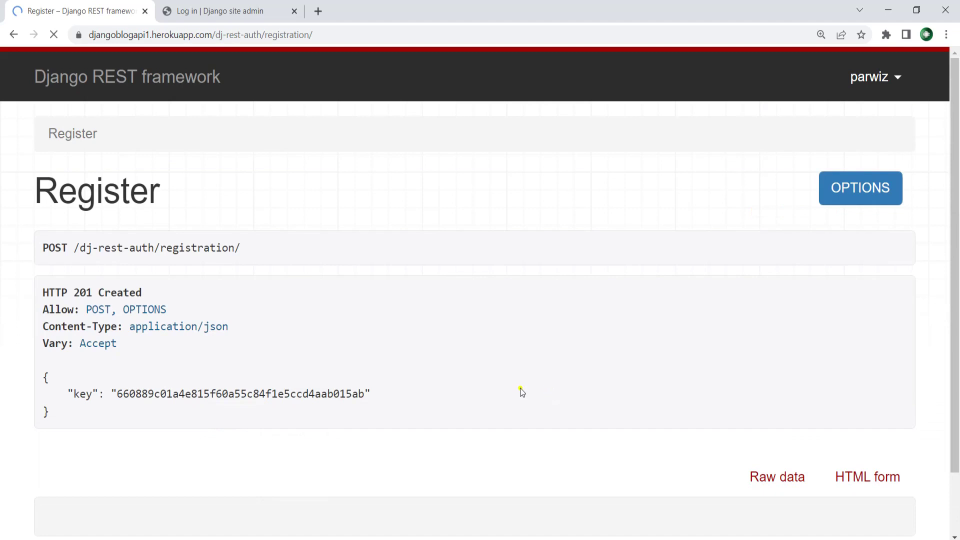
left_click_drag(112, 400, 412, 390)
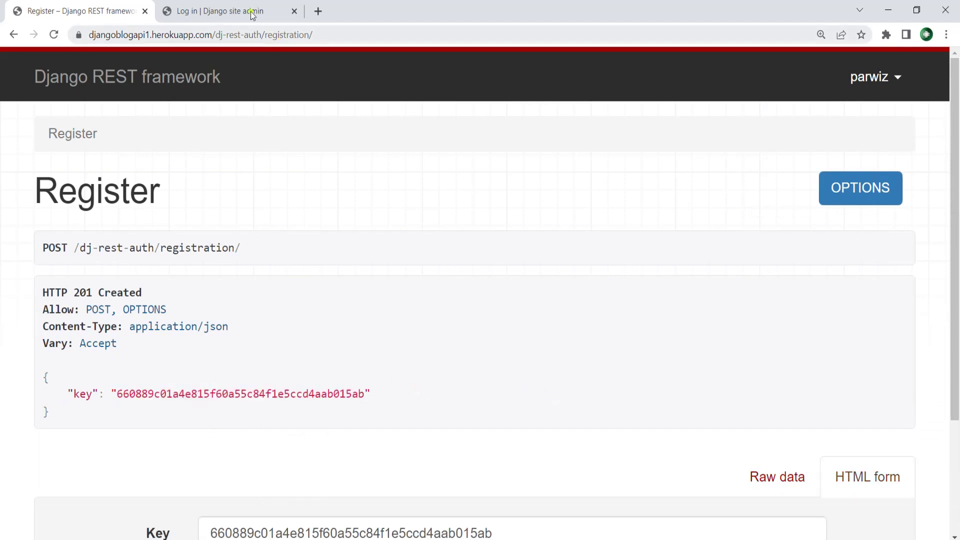
left_click(252, 12)
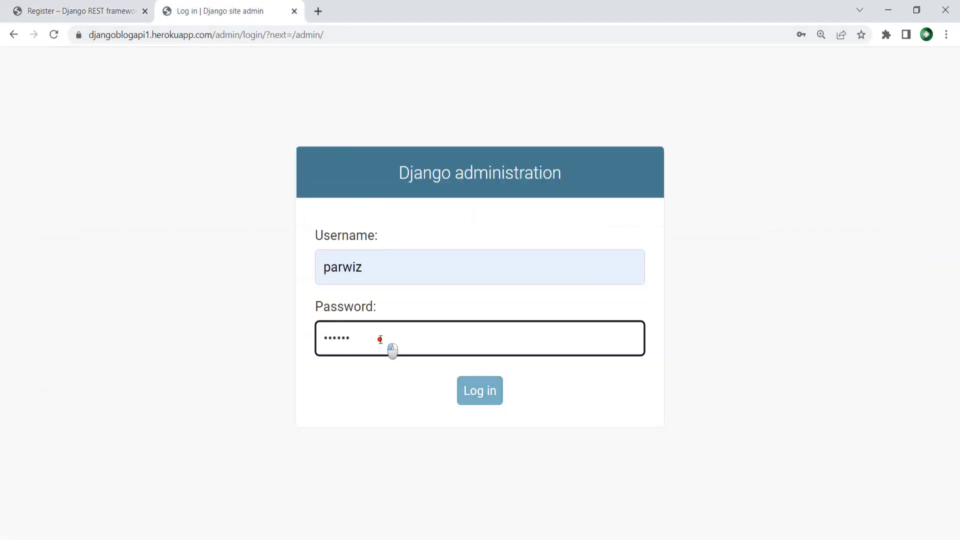
Resubmit the admin login with a retyped password
left_click(385, 263)
left_click_drag(352, 338, 304, 336)
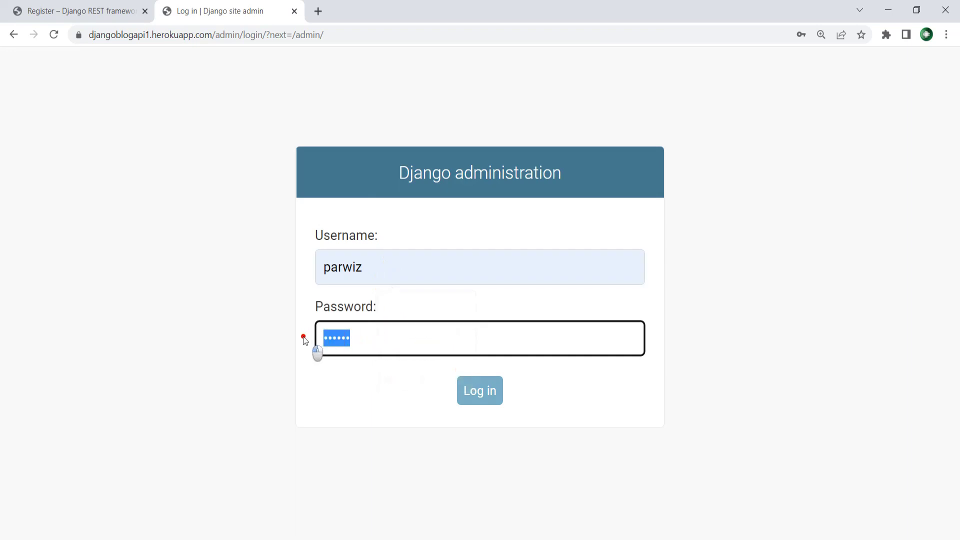
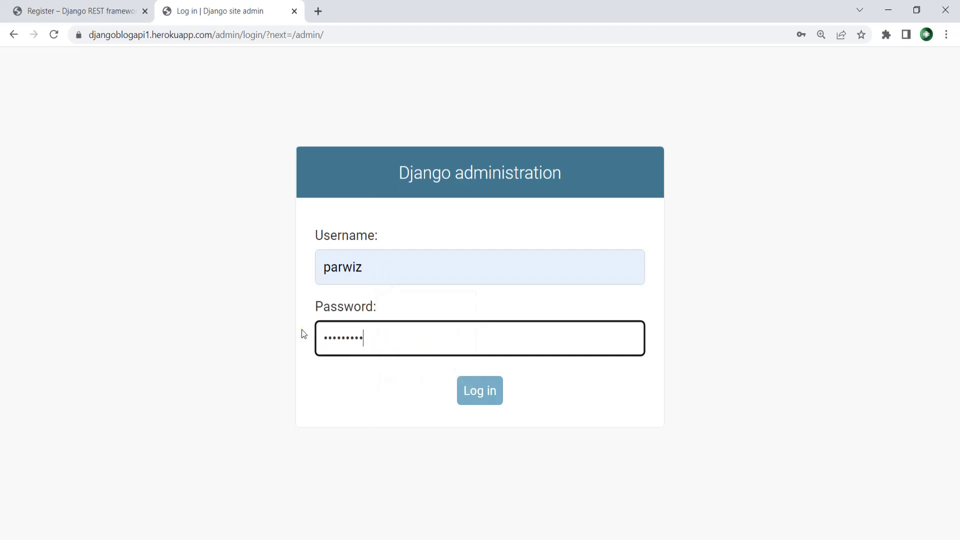
left_click(472, 393)
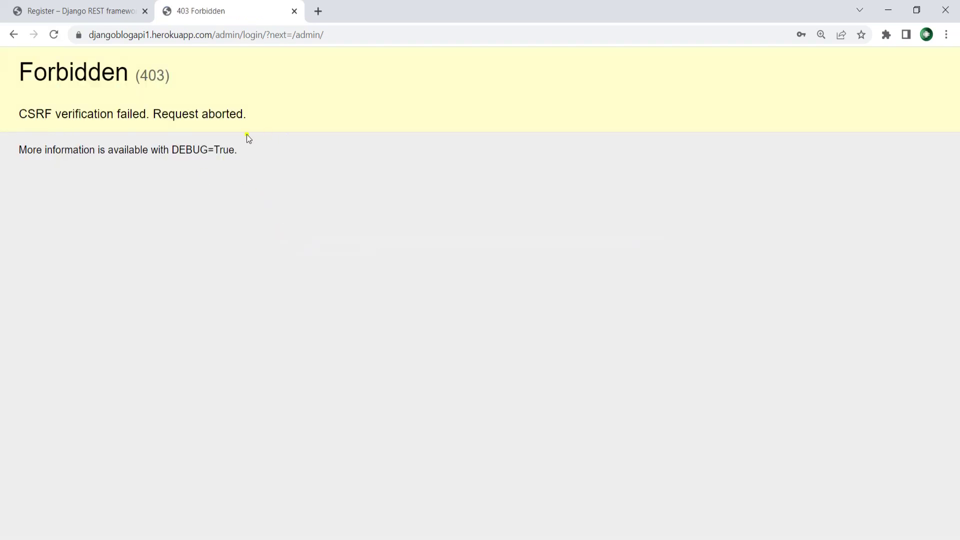
Reload past the 403 CSRF failure and return to the admin login form
left_click(60, 39)
left_click(541, 138)
left_click(14, 35)
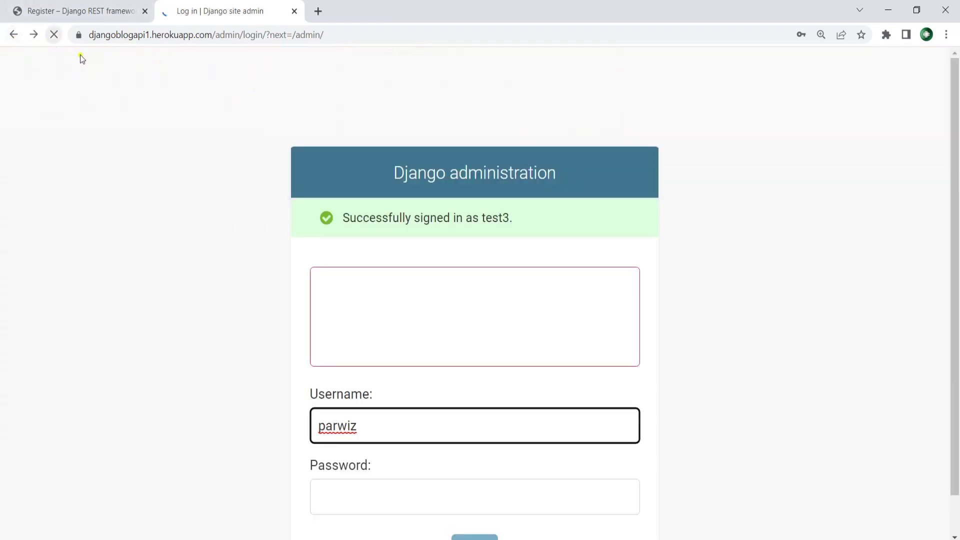
Sign in to Django admin with the admin password and scroll the Site administration list
key("Tab")
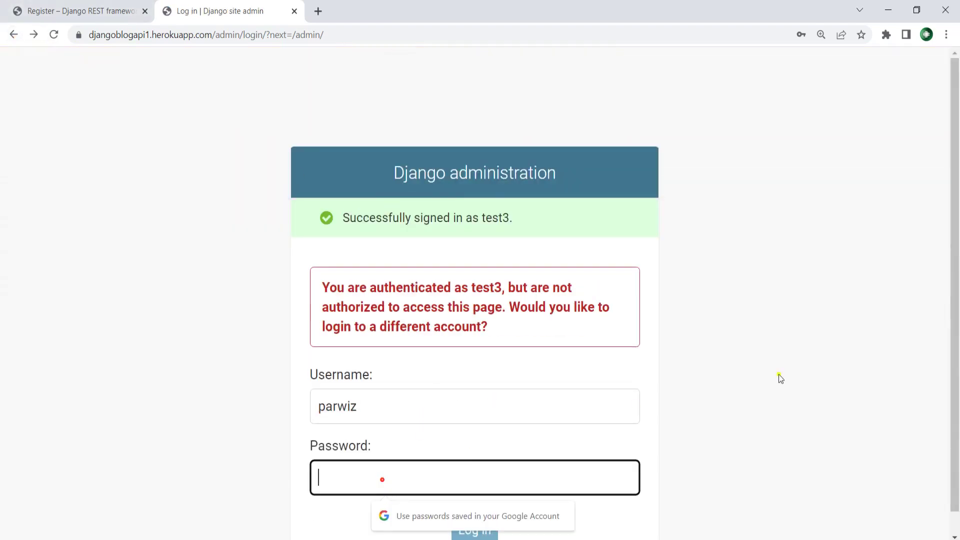
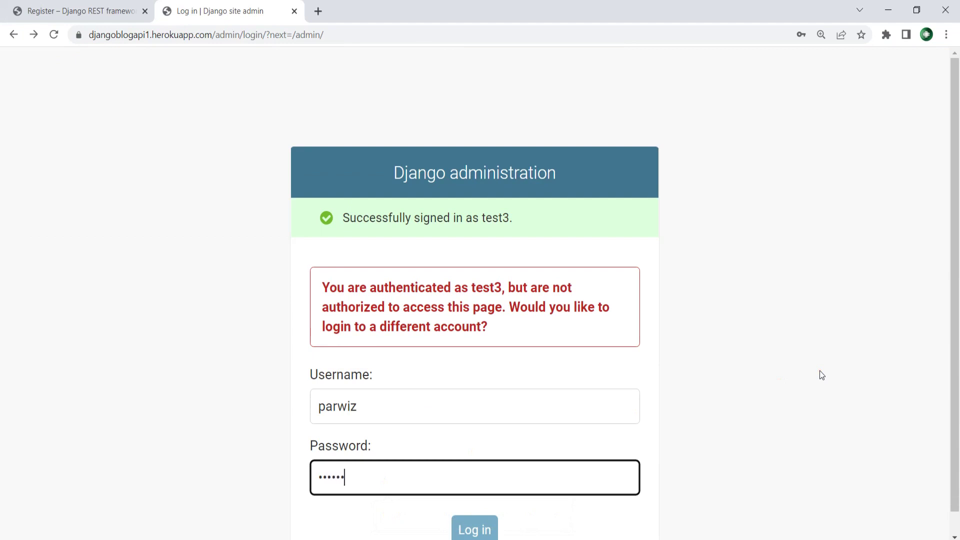
scroll(850, 360, "down", 1)
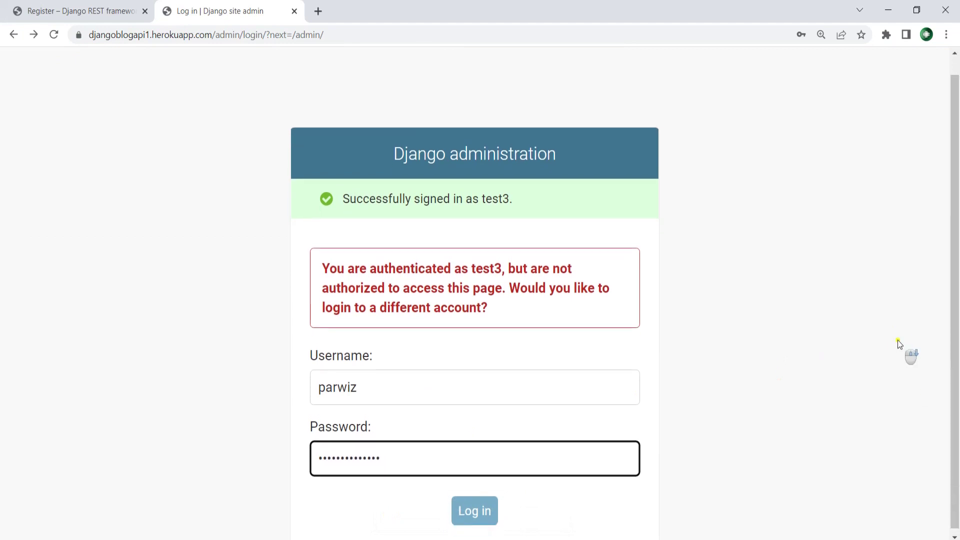
left_click(483, 521)
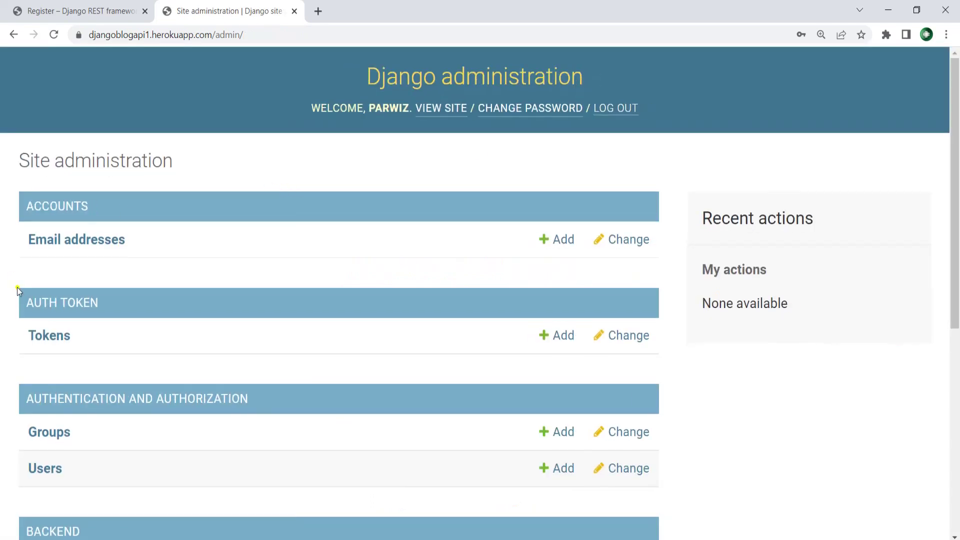
scroll(70, 305, "down", 4)
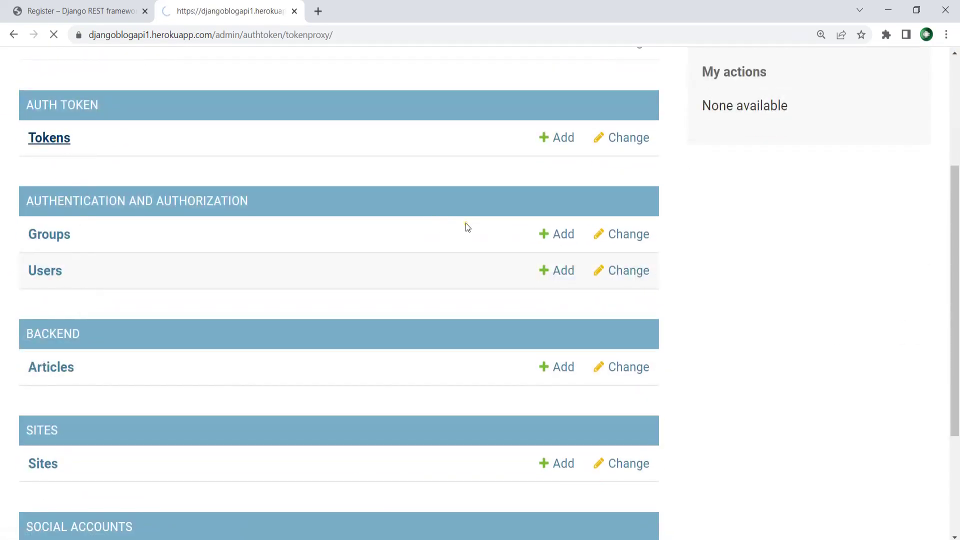
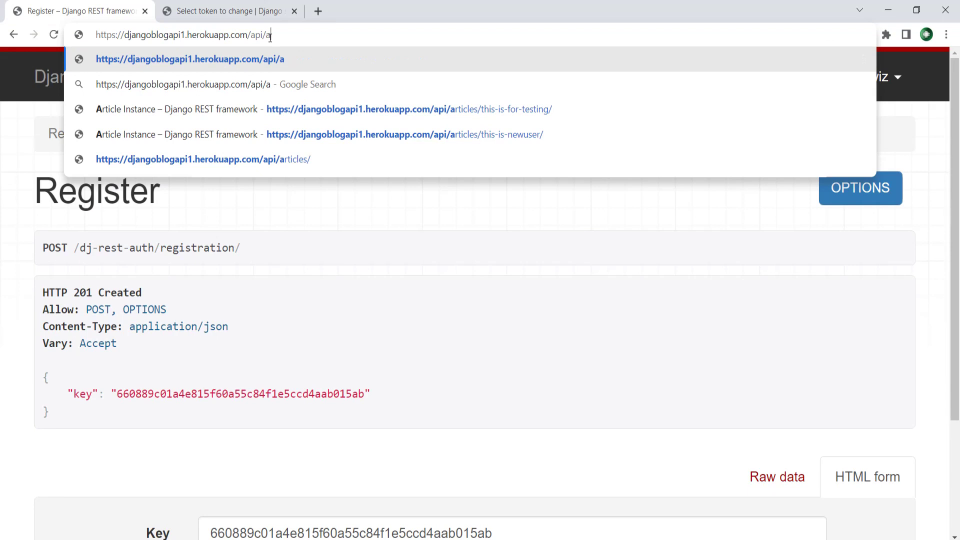
Load the /api/articles/ Article List page in Chrome and copy its URL
type("ticles")
key("Return")
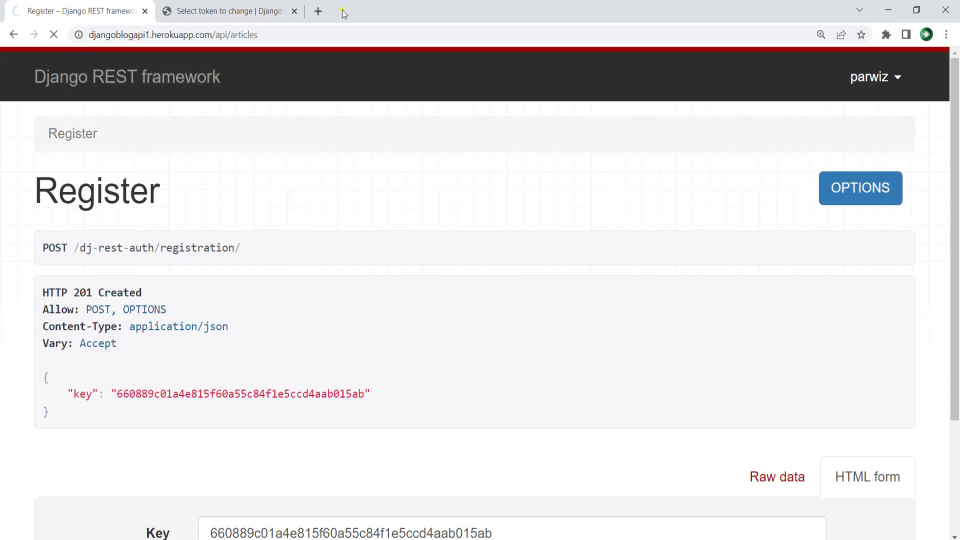
left_click(281, 36)
key("ctrl+c")
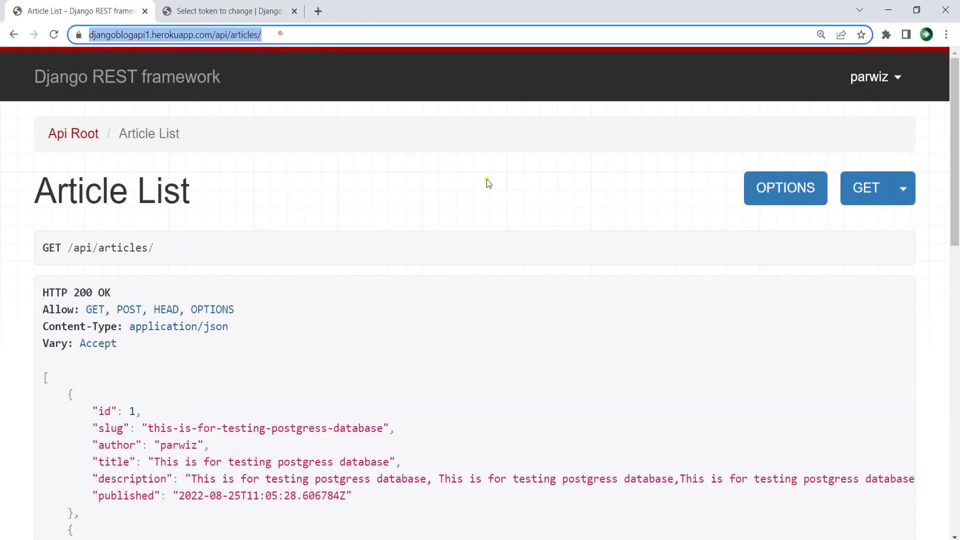
left_click(764, 533)
left_click(215, 151)
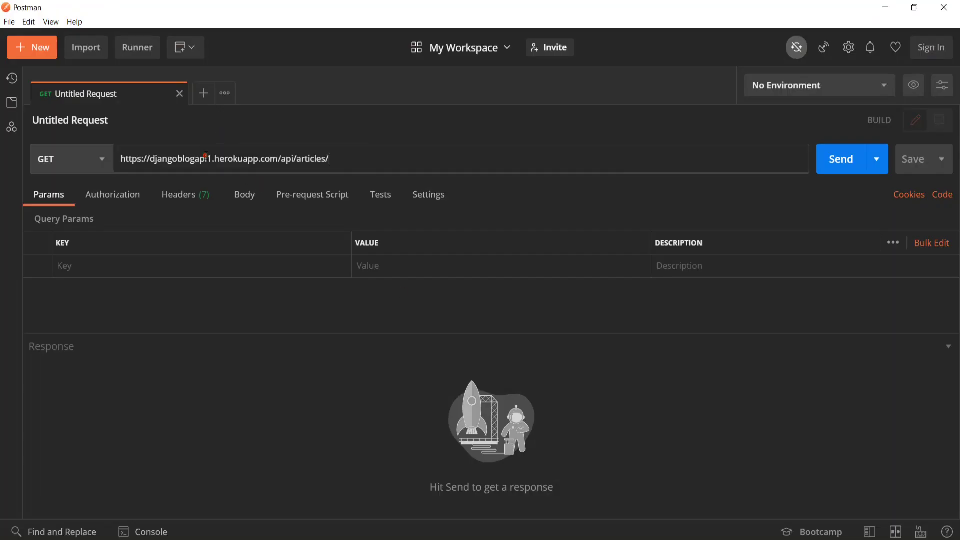
Send a GET to the pasted articles URL and confirm the 401 'Authentication credentials were not provided.' error
key("ctrl+v")
left_click(827, 167)
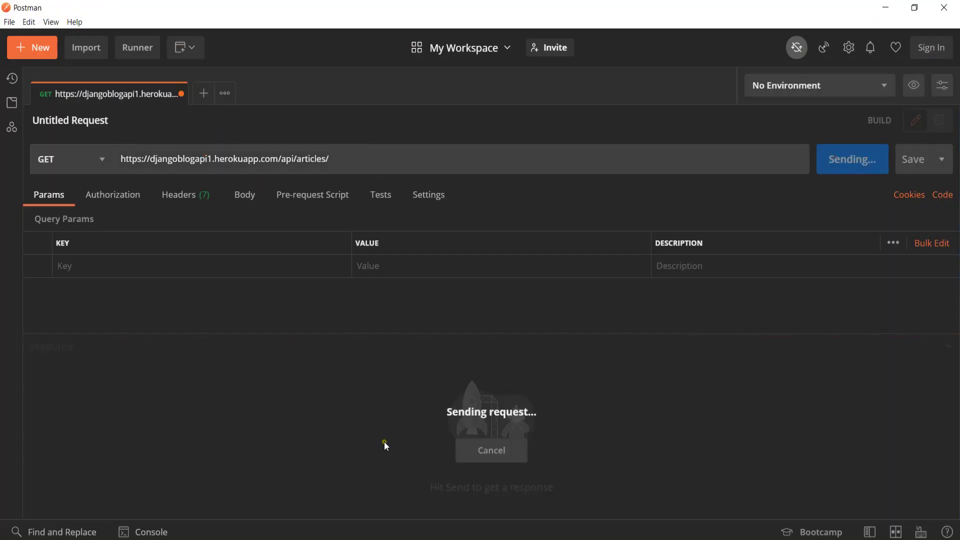
left_click(139, 416)
left_click_drag(139, 416, 272, 416)
left_click(330, 416)
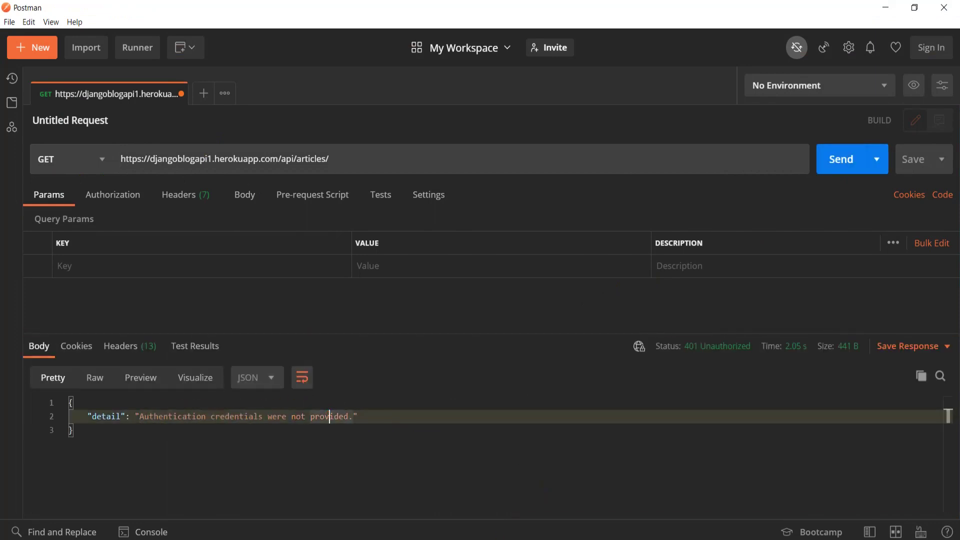
key("alt+Tab")
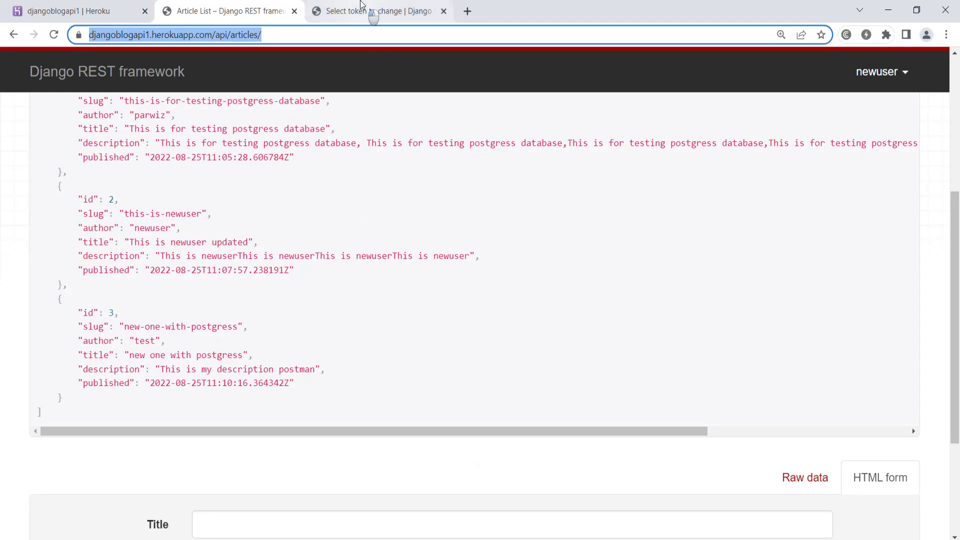
Copy the key of the newest token (user test3) from the Django admin Tokens list
left_click(370, 10)
left_click(241, 6)
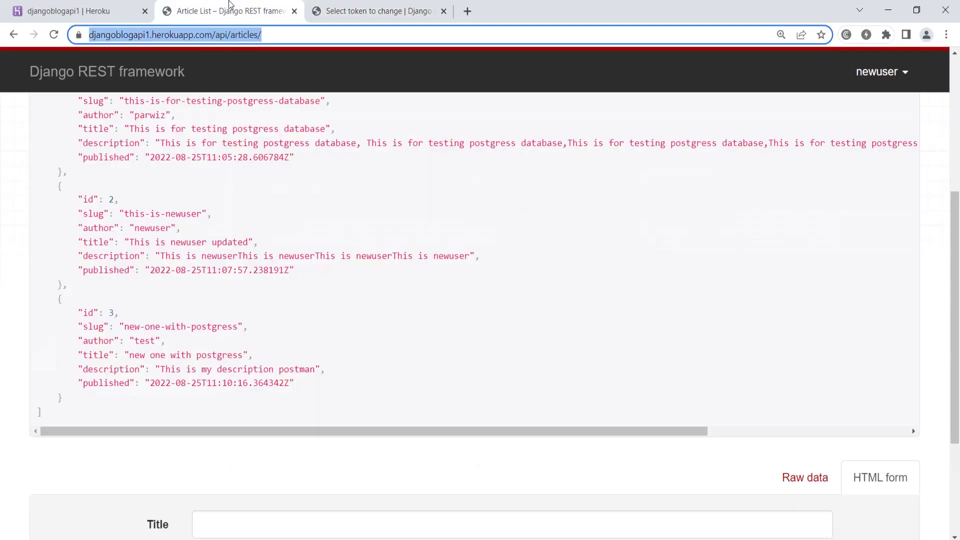
left_click(389, 6)
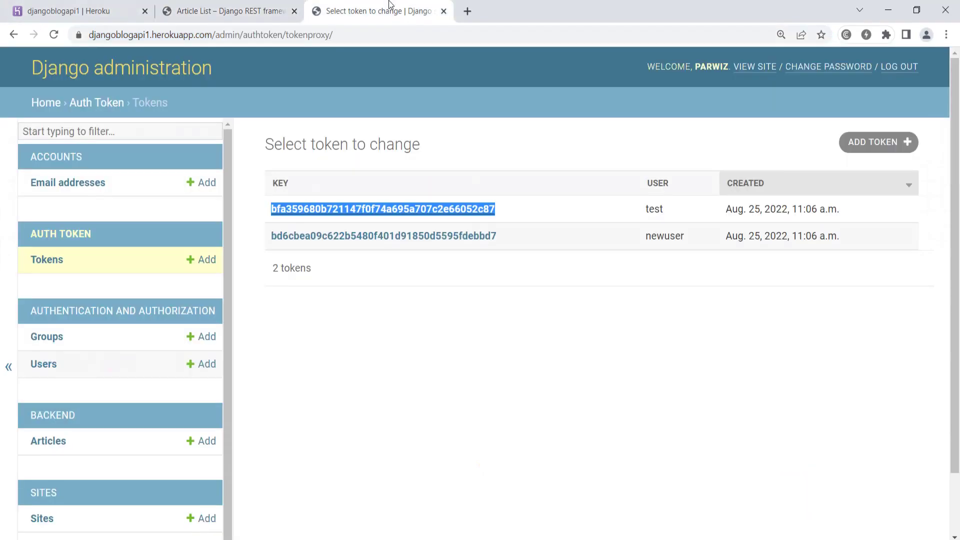
left_click(505, 282)
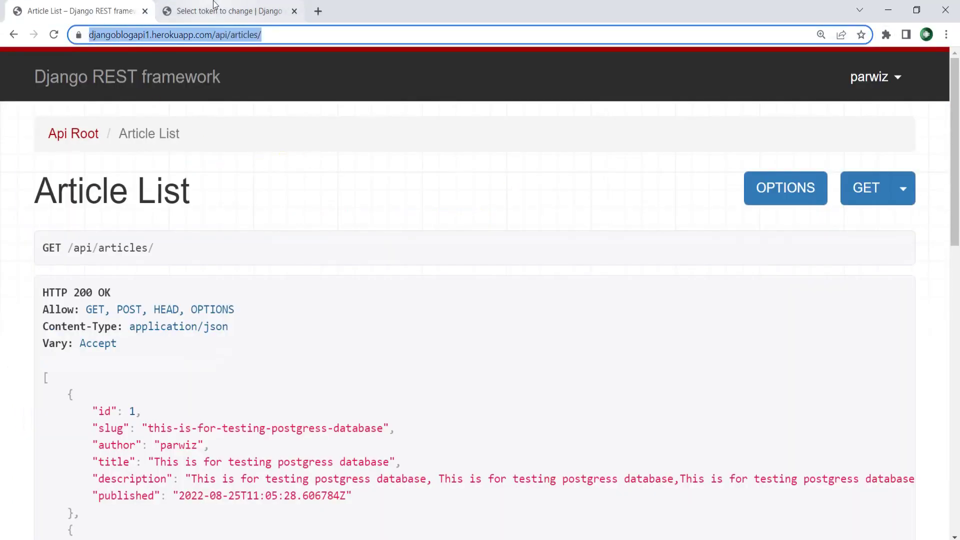
right_click(517, 539)
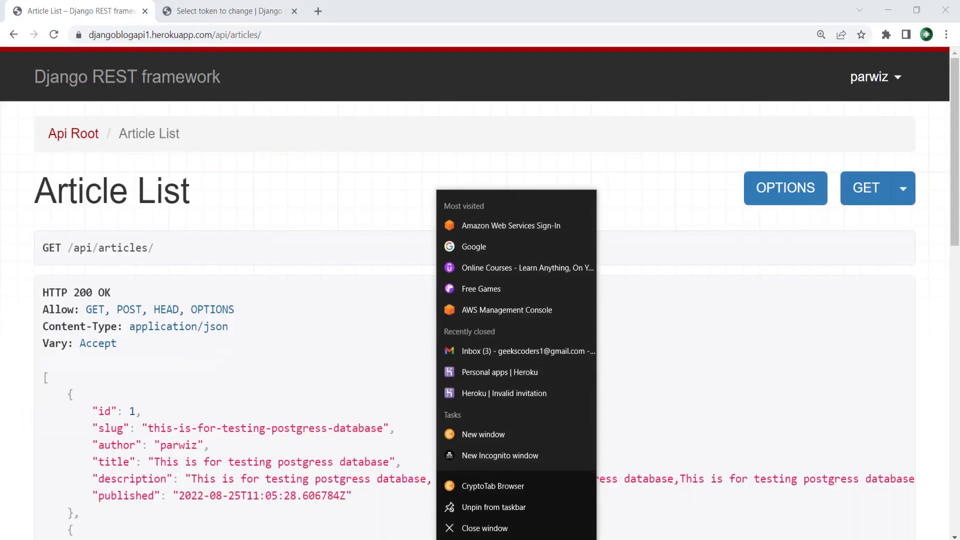
key("Escape")
left_click(238, 4)
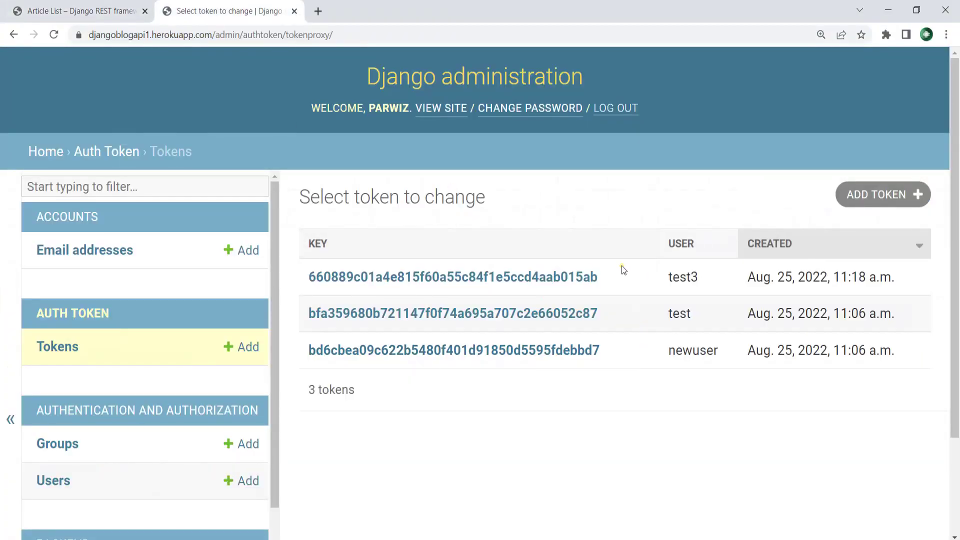
left_click_drag(607, 278, 298, 280)
key("ctrl+c")
key("alt+Tab")
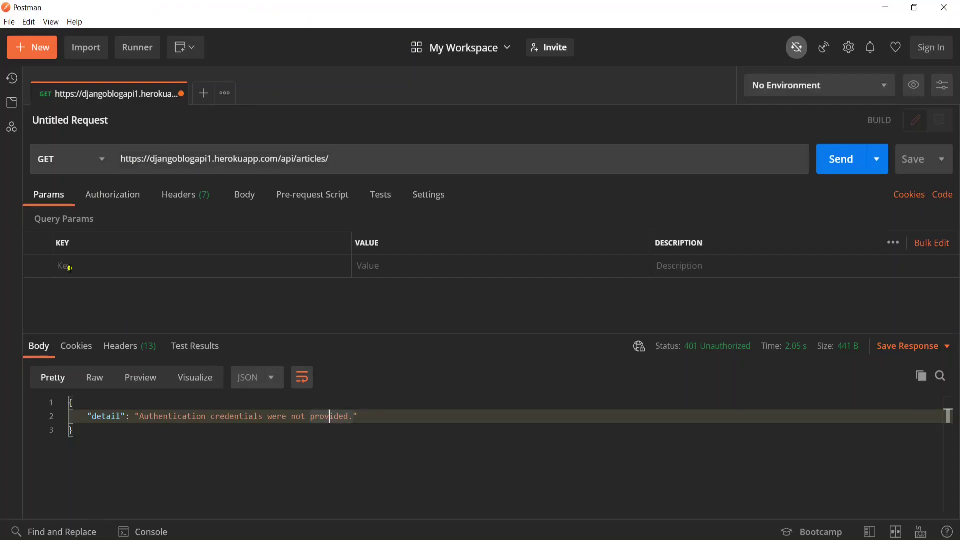
Add an Authorization header valued 'Token' plus the copied key, send for 200 OK, then untick it
left_click(170, 196)
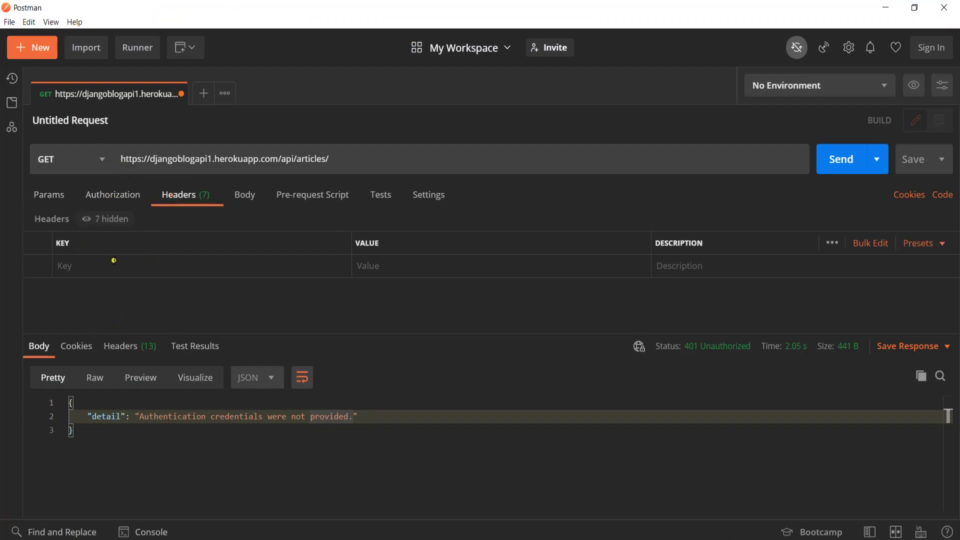
left_click(116, 265)
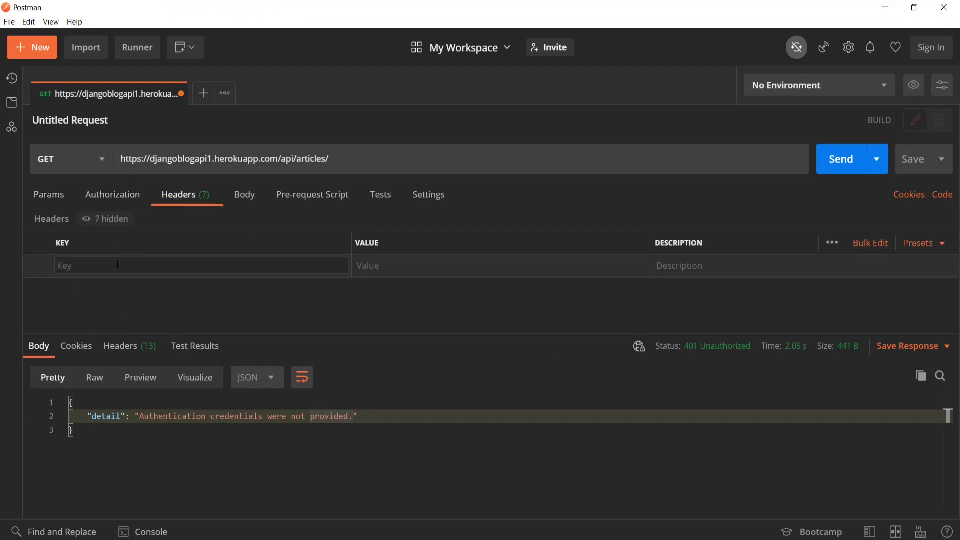
type("Auth")
left_click(121, 291)
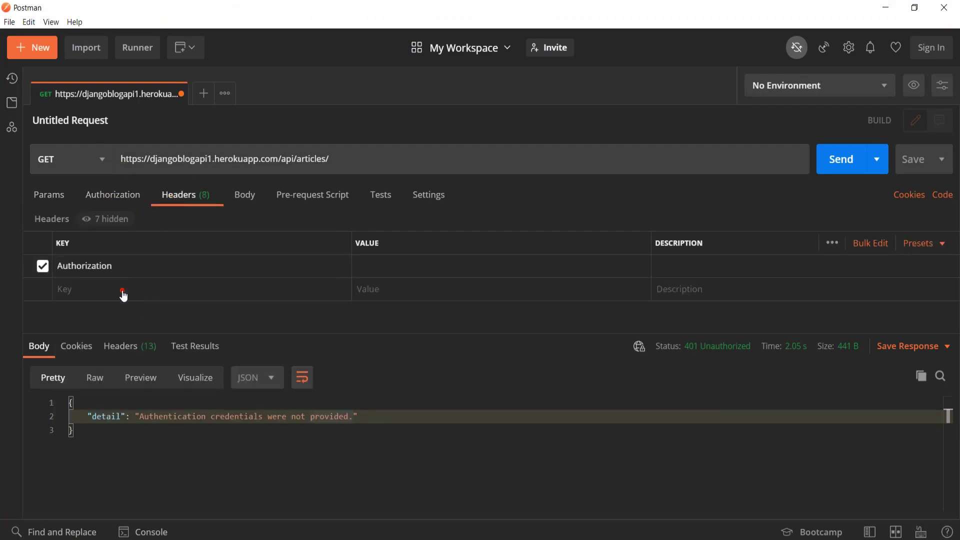
left_click(387, 272)
type("token")
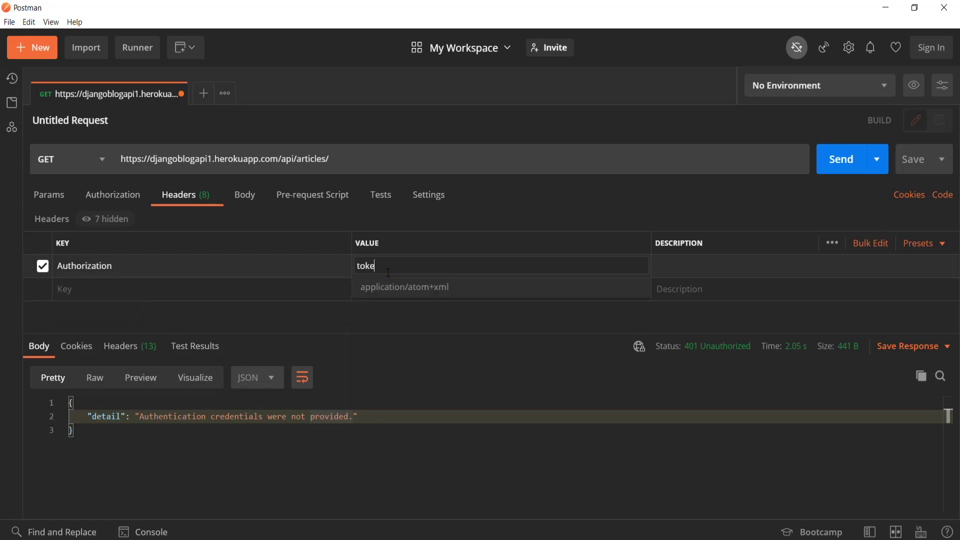
key("BackSpace")
key("BackSpace")
key("BackSpace")
key("BackSpace")
key("BackSpace")
type("Token")
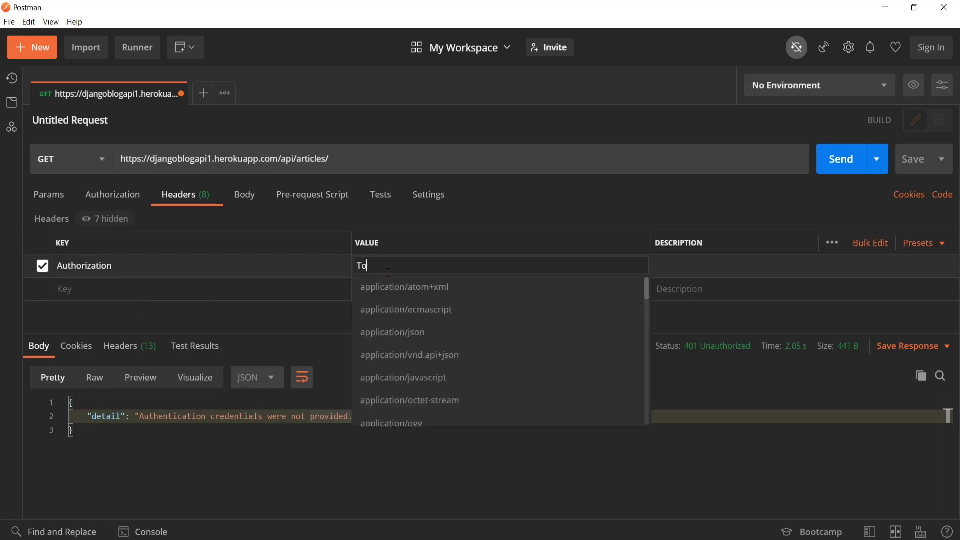
key("ctrl+v")
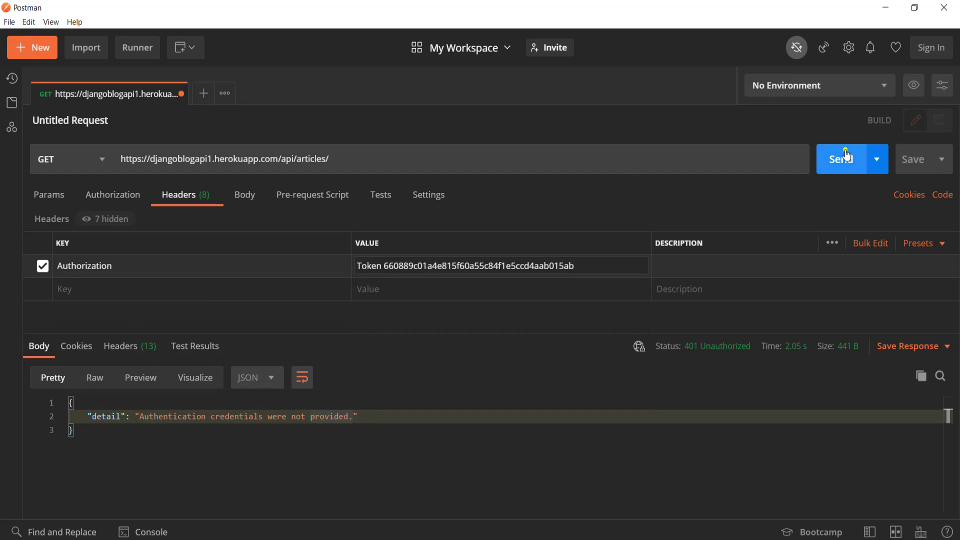
left_click(840, 159)
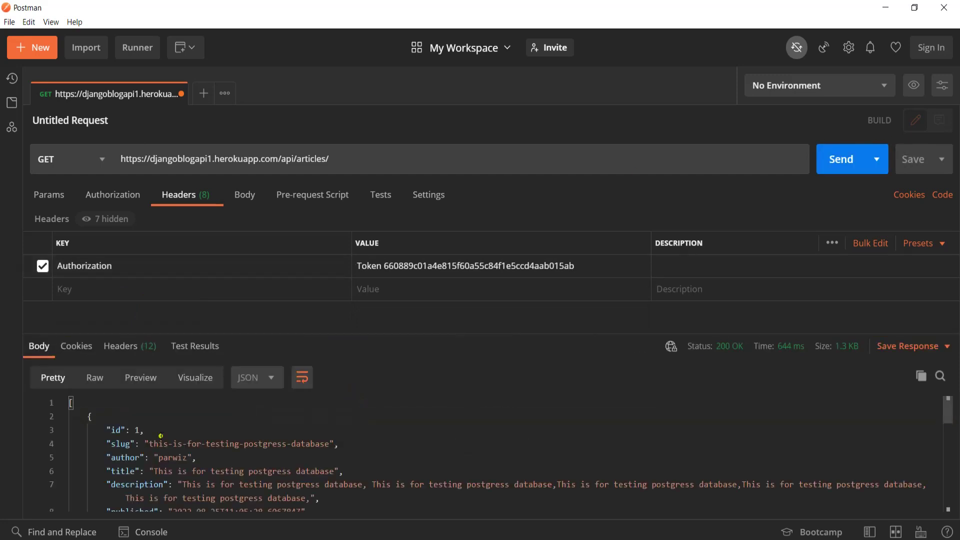
left_click(43, 265)
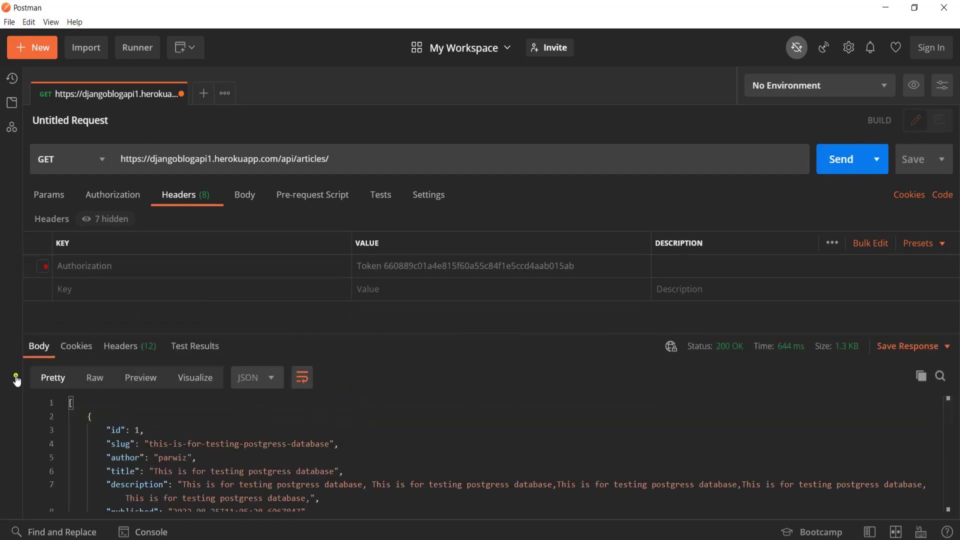
Resend without the Authorization header, then with it re-enabled, comparing the responses
left_click(845, 155)
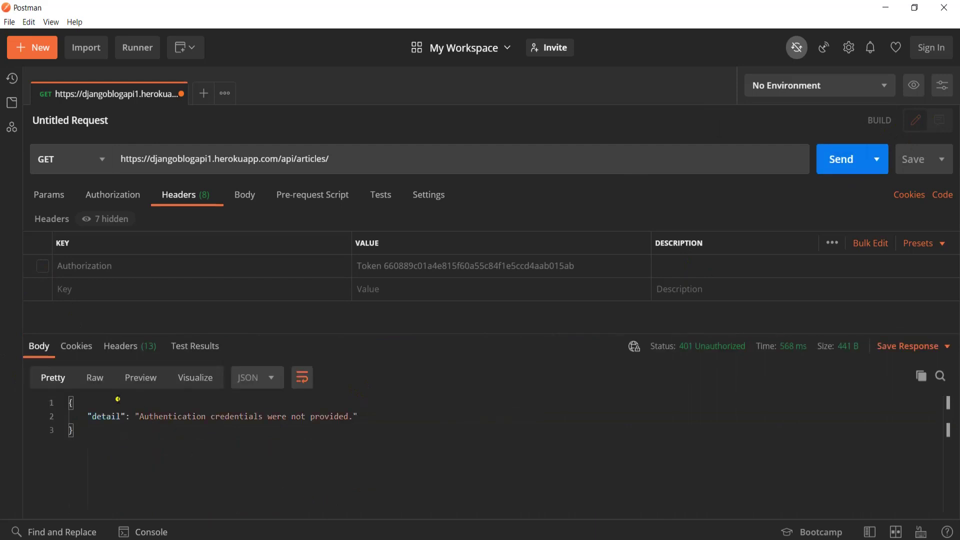
left_click(42, 265)
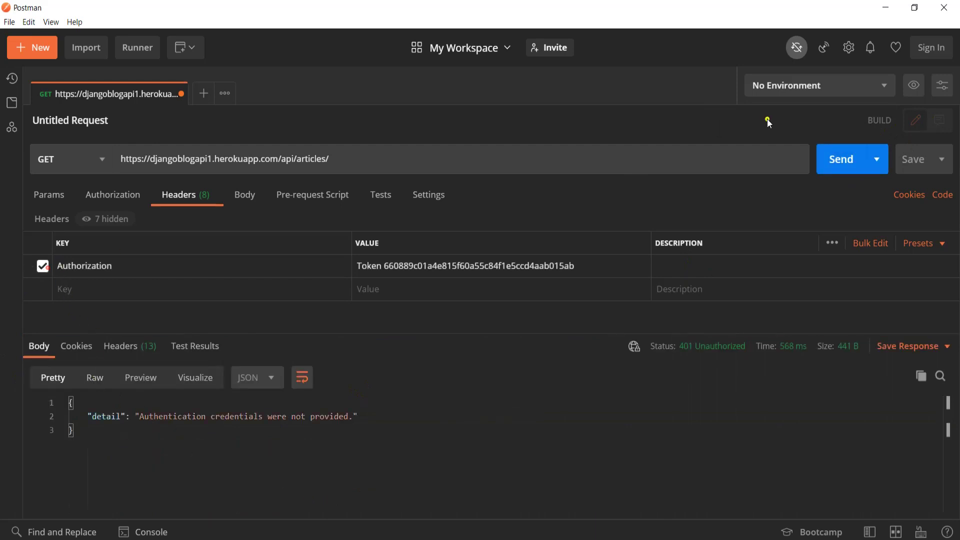
left_click(818, 156)
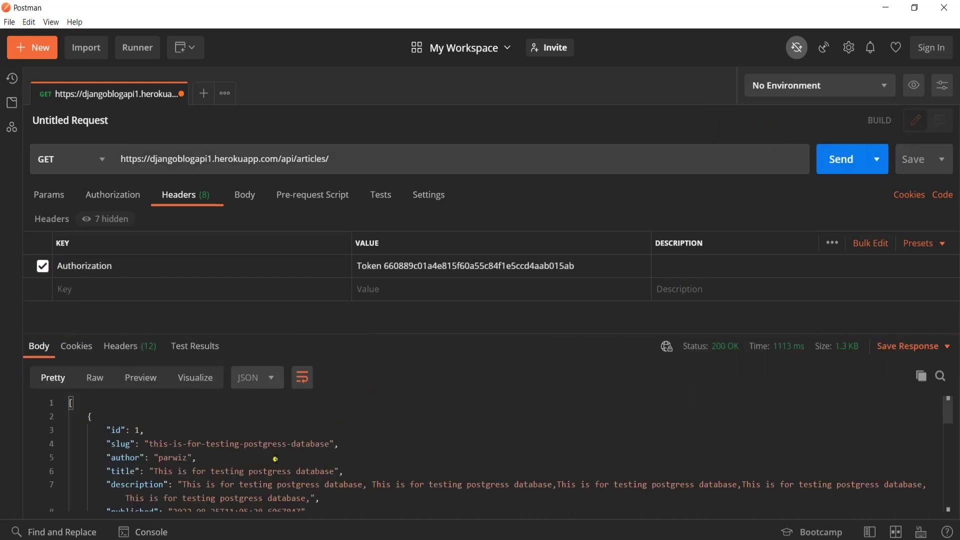
Truncate the token by one character and resend, getting the 'Invalid token.' error
scroll(285, 455, "down", 3)
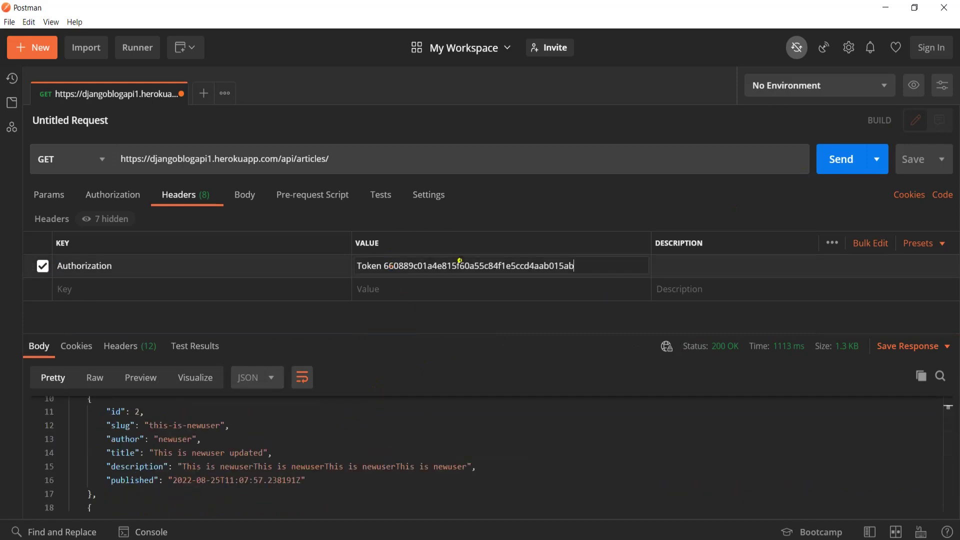
key("BackSpace")
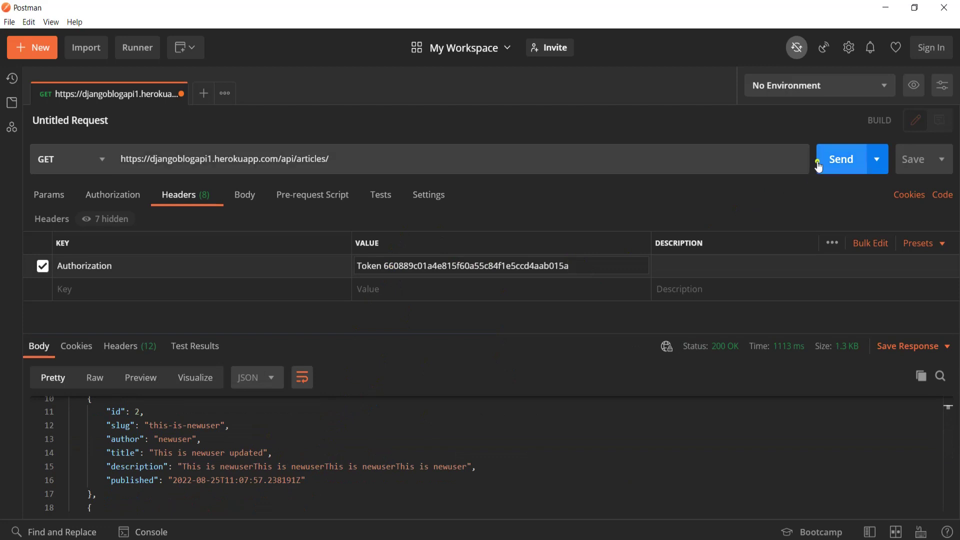
left_click(819, 163)
left_click_drag(140, 416, 281, 422)
left_click(308, 421)
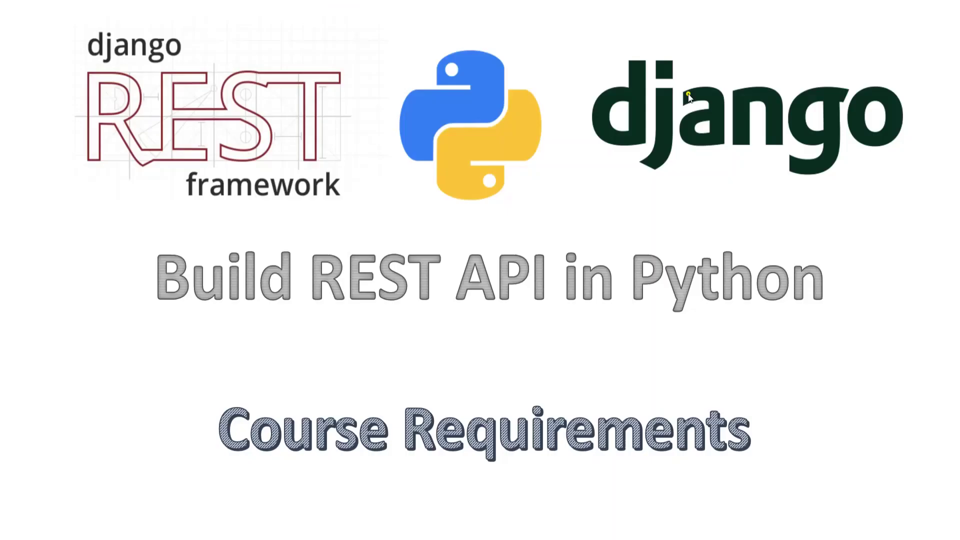